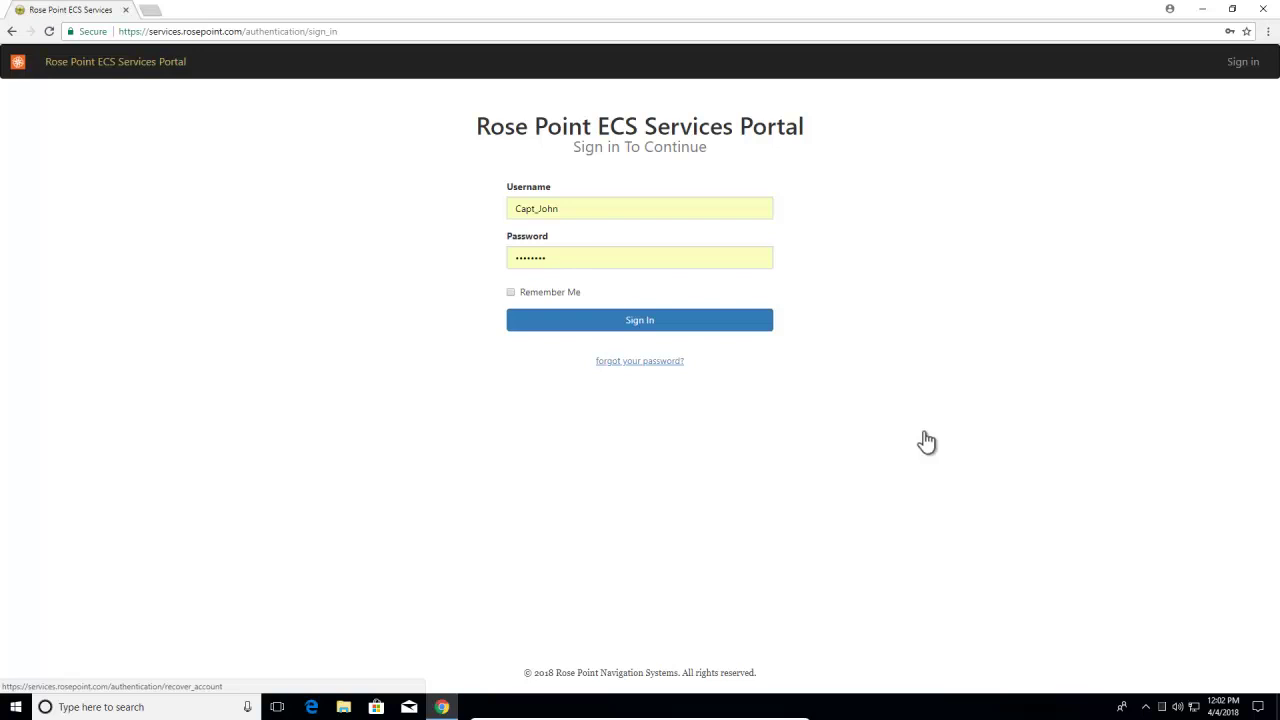
# Sign in to the services portal with the filled-in credentials and review the available vessel display filters.
pyautogui.click(706, 325)
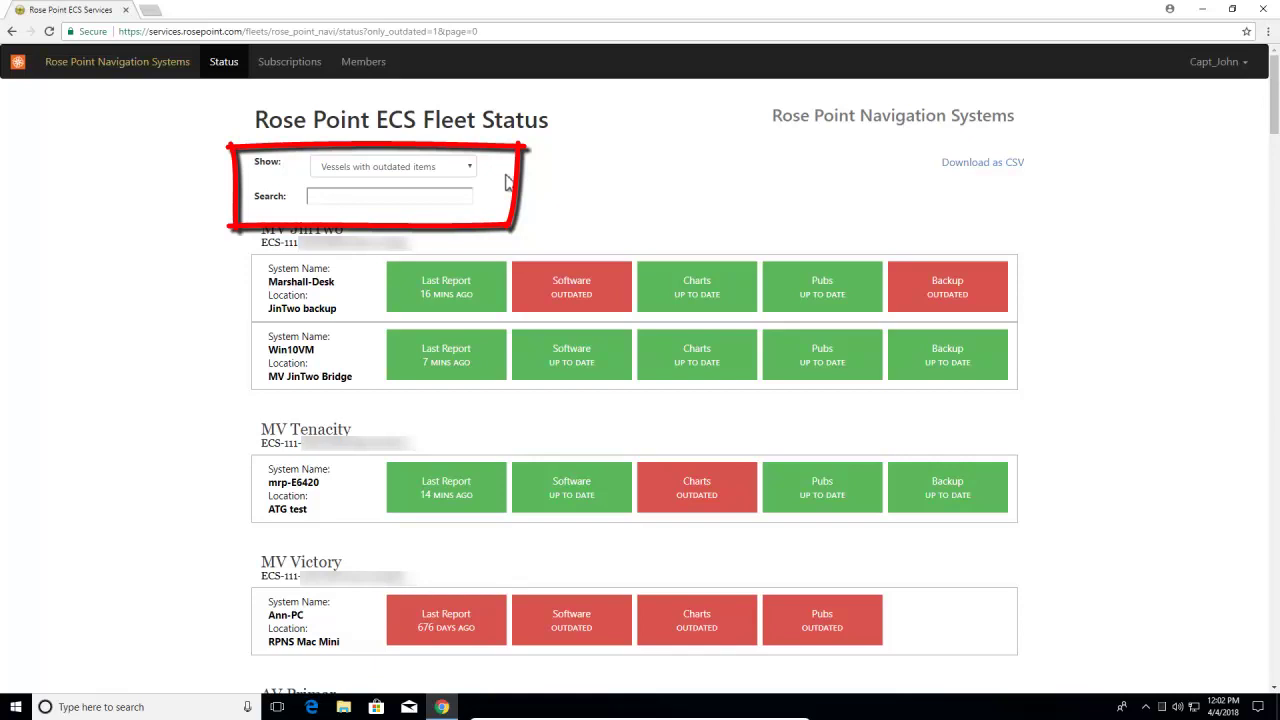
pyautogui.click(470, 166)
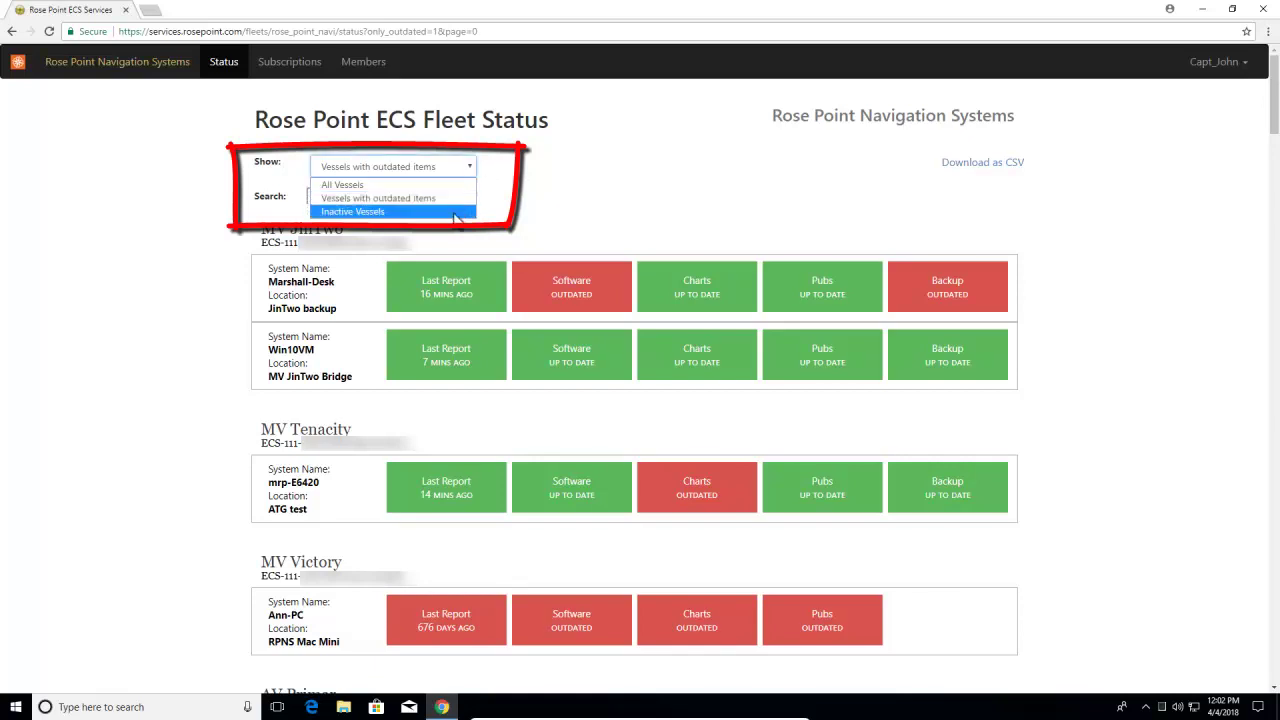
pyautogui.click(585, 198)
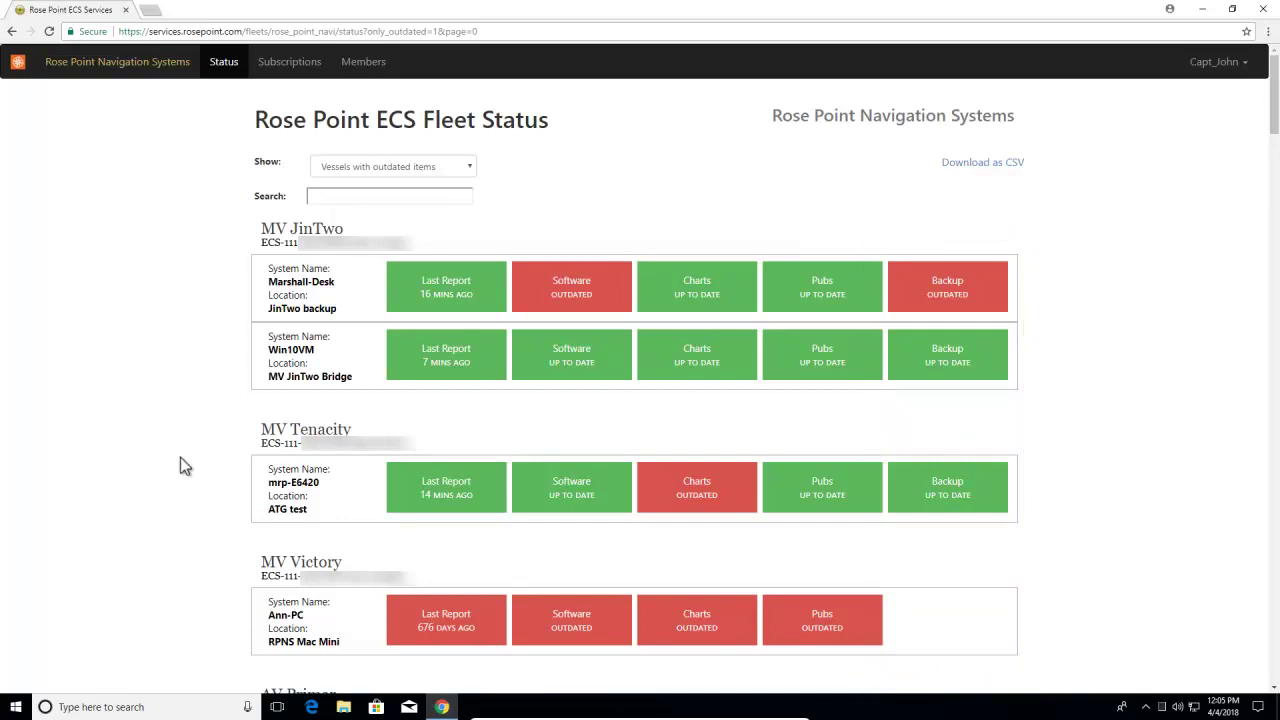
# Search the fleet status for "jin" and clear the search text.
pyautogui.click(402, 196)
pyautogui.write('jin')
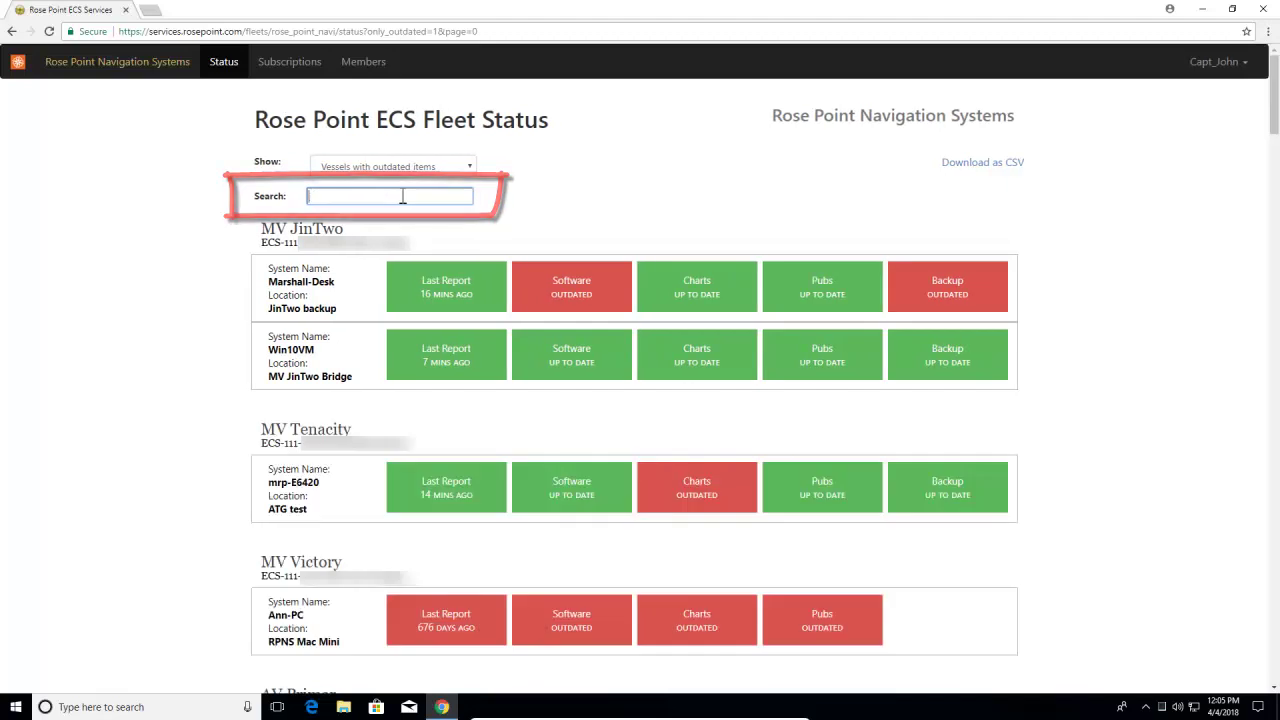
pyautogui.write('ji')
pyautogui.press('BackSpace')
pyautogui.press('BackSpace')
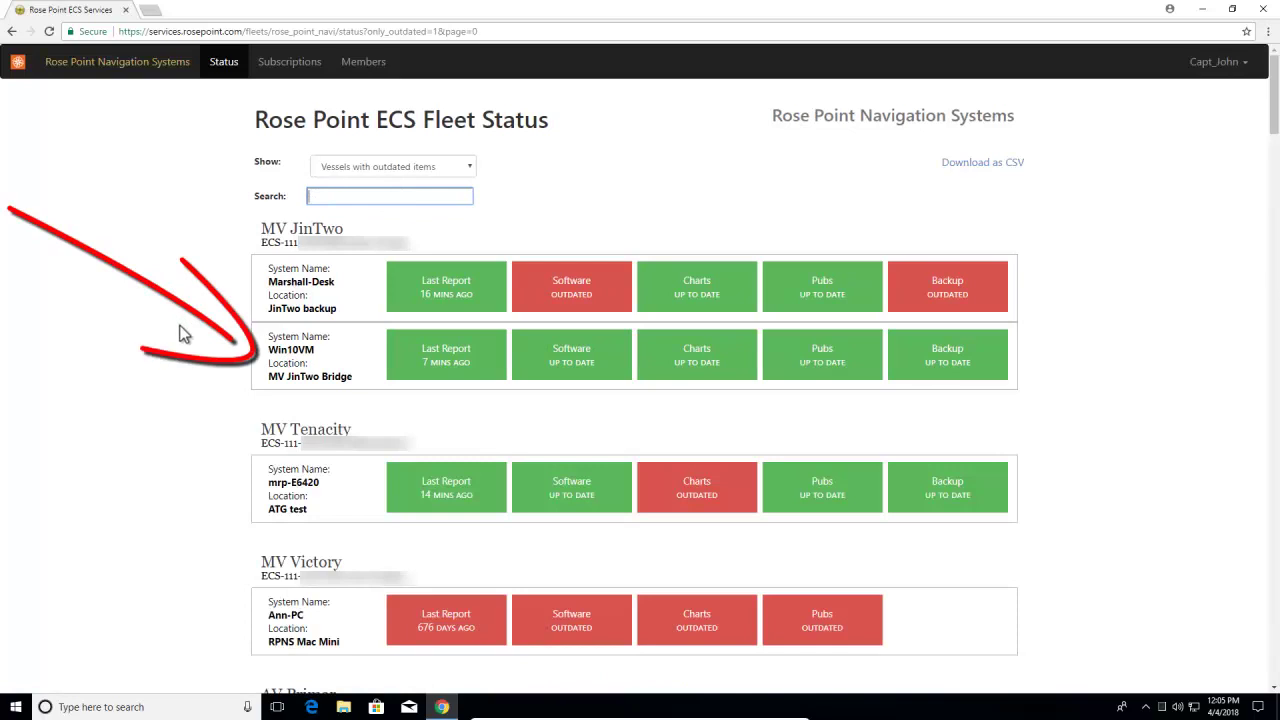
# Open the MV JinTwo Win10VM system details and list all its NOAA ENC charts, including up-to-date ones.
pyautogui.click(343, 366)
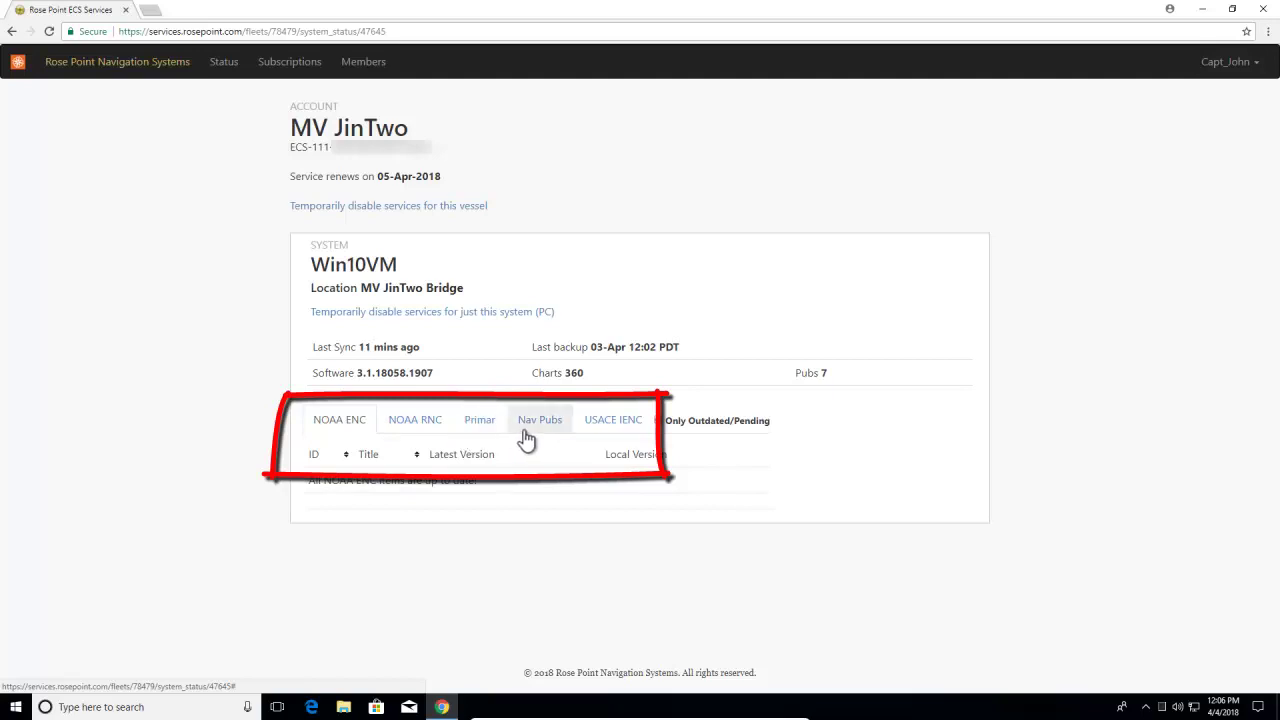
pyautogui.click(658, 420)
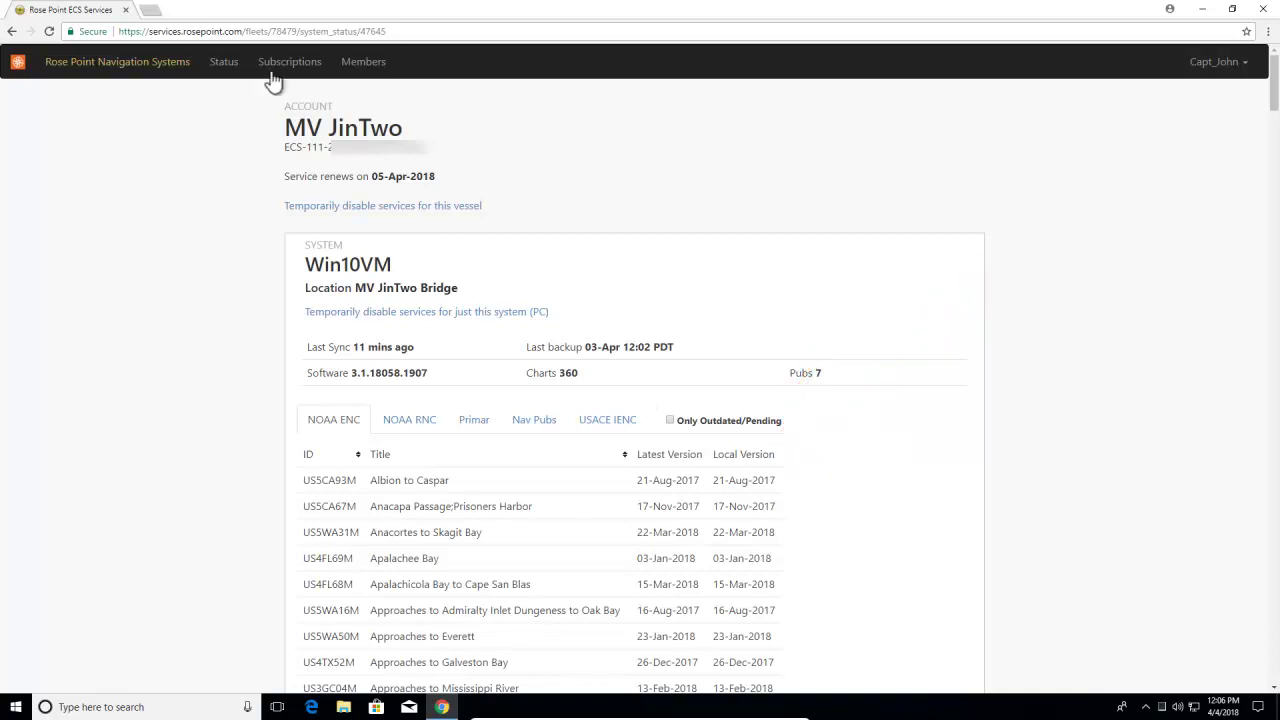
# Temporarily disable services for the whole MV Victory vessel from its Ann-PC system details.
pyautogui.click(224, 63)
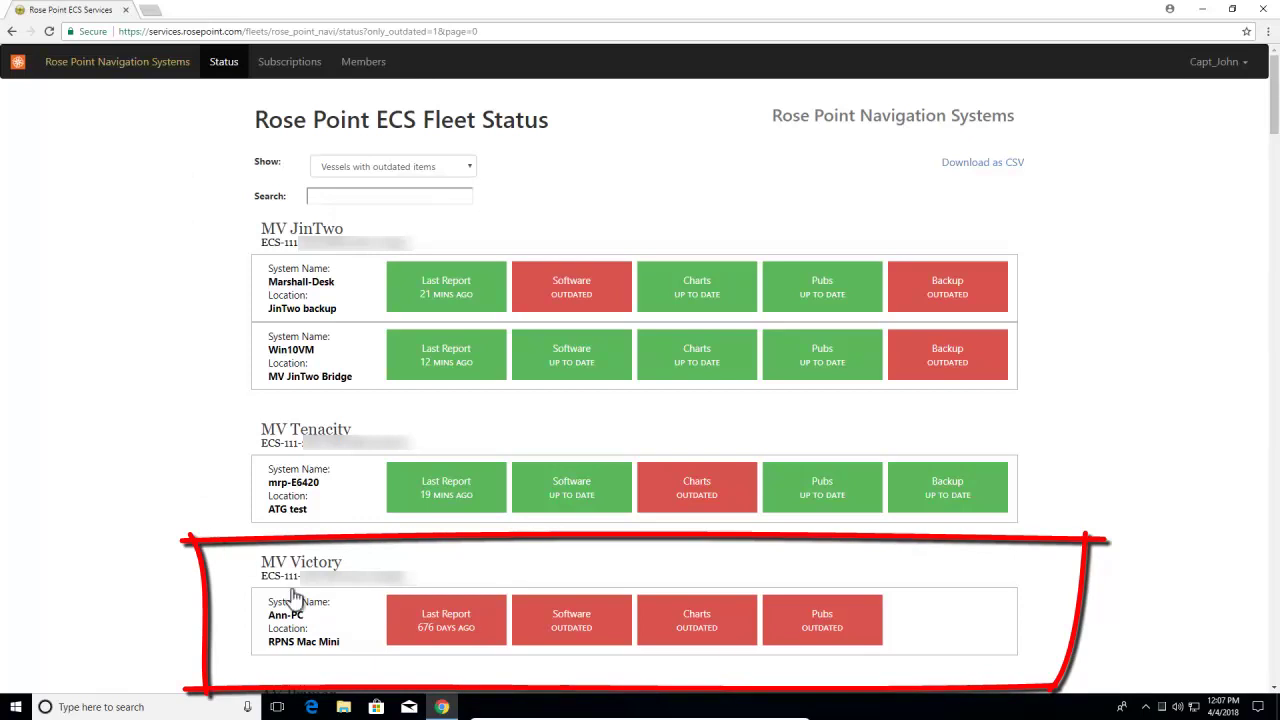
pyautogui.click(349, 628)
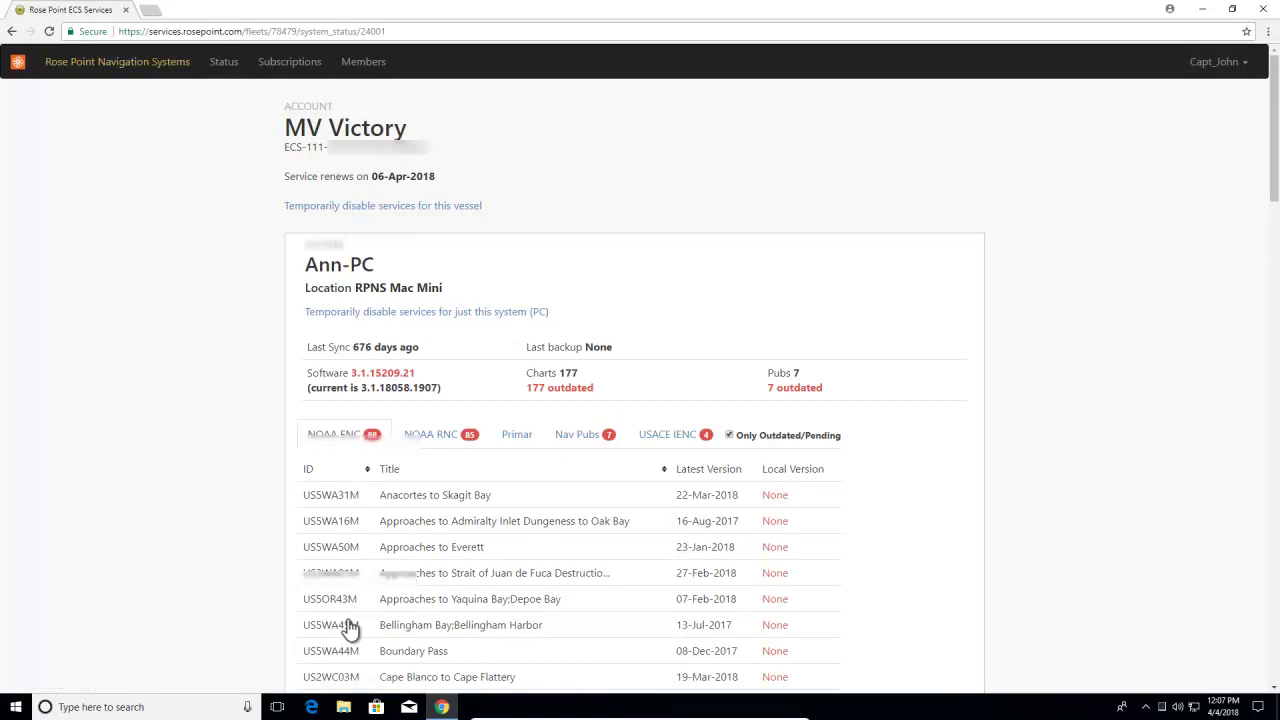
pyautogui.click(444, 207)
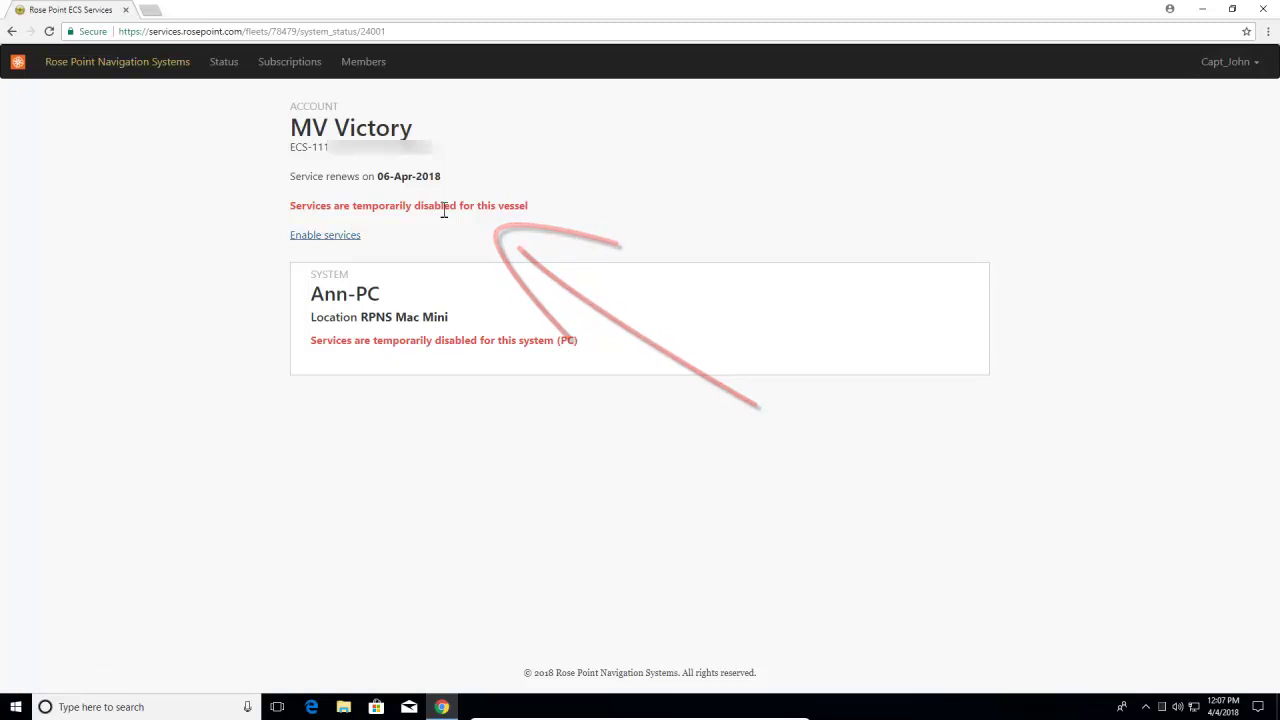
# Return to the fleet status and show all vessels.
pyautogui.click(231, 70)
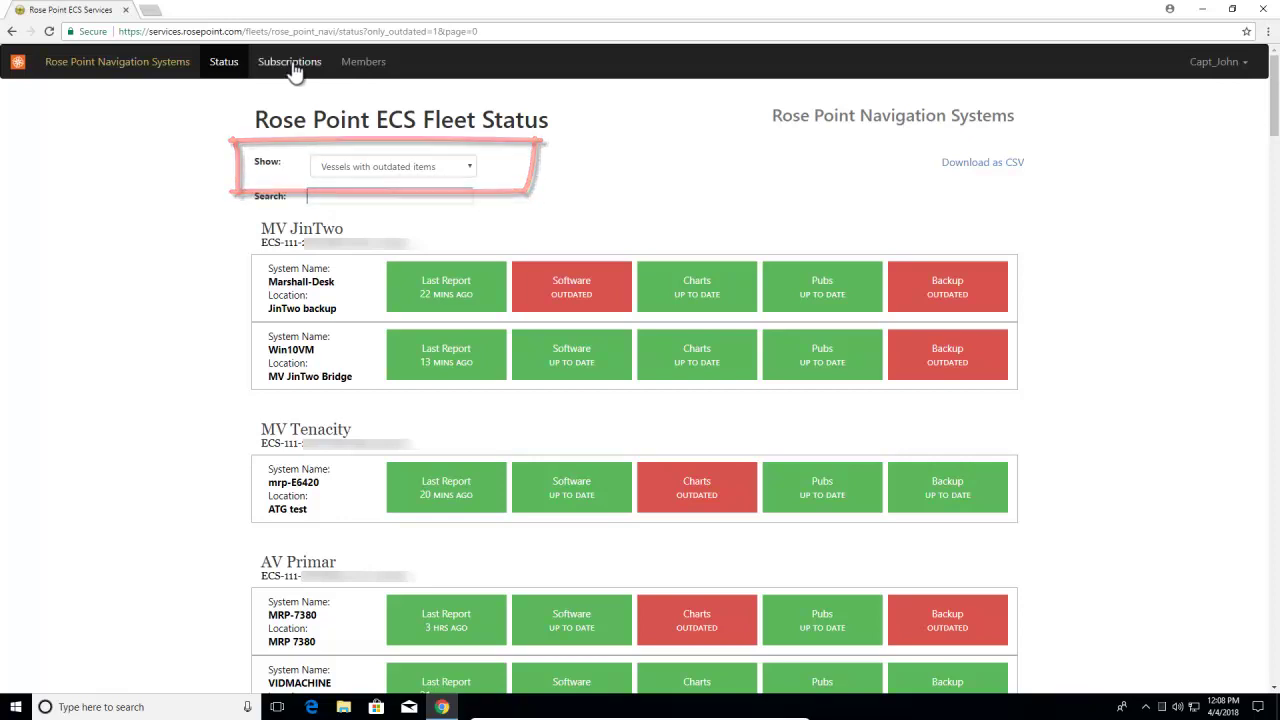
pyautogui.click(469, 167)
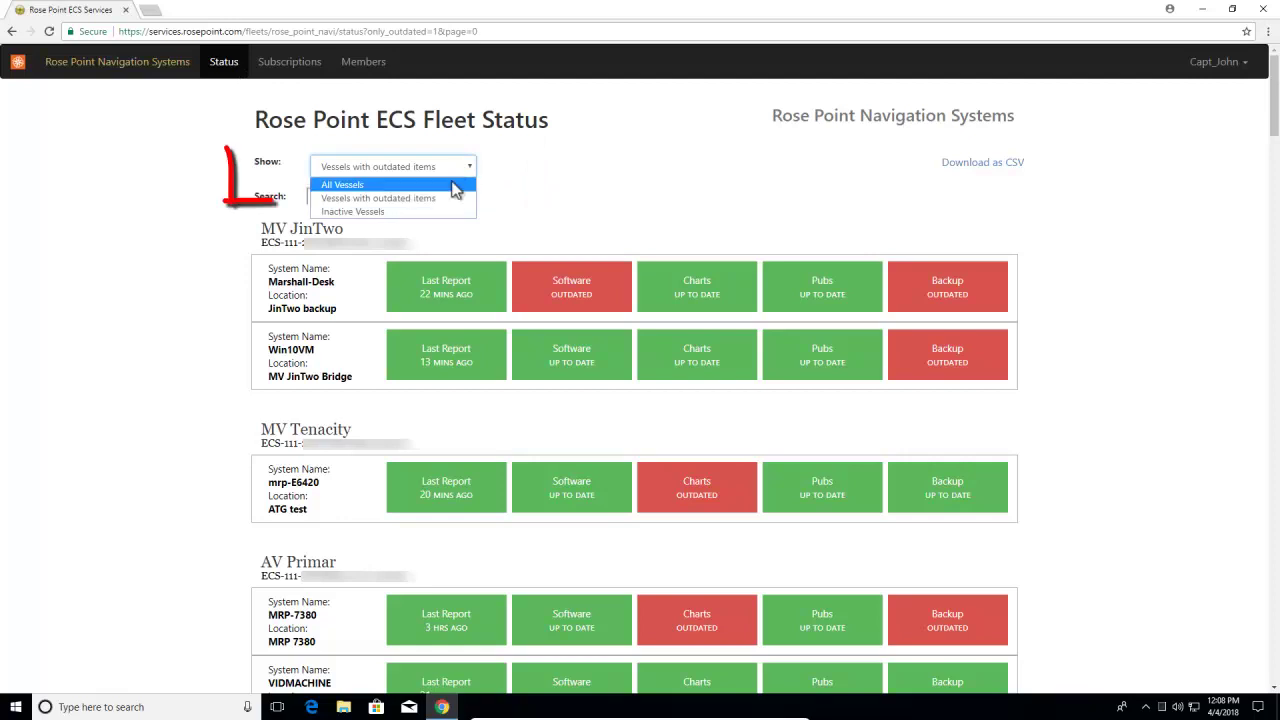
pyautogui.click(455, 187)
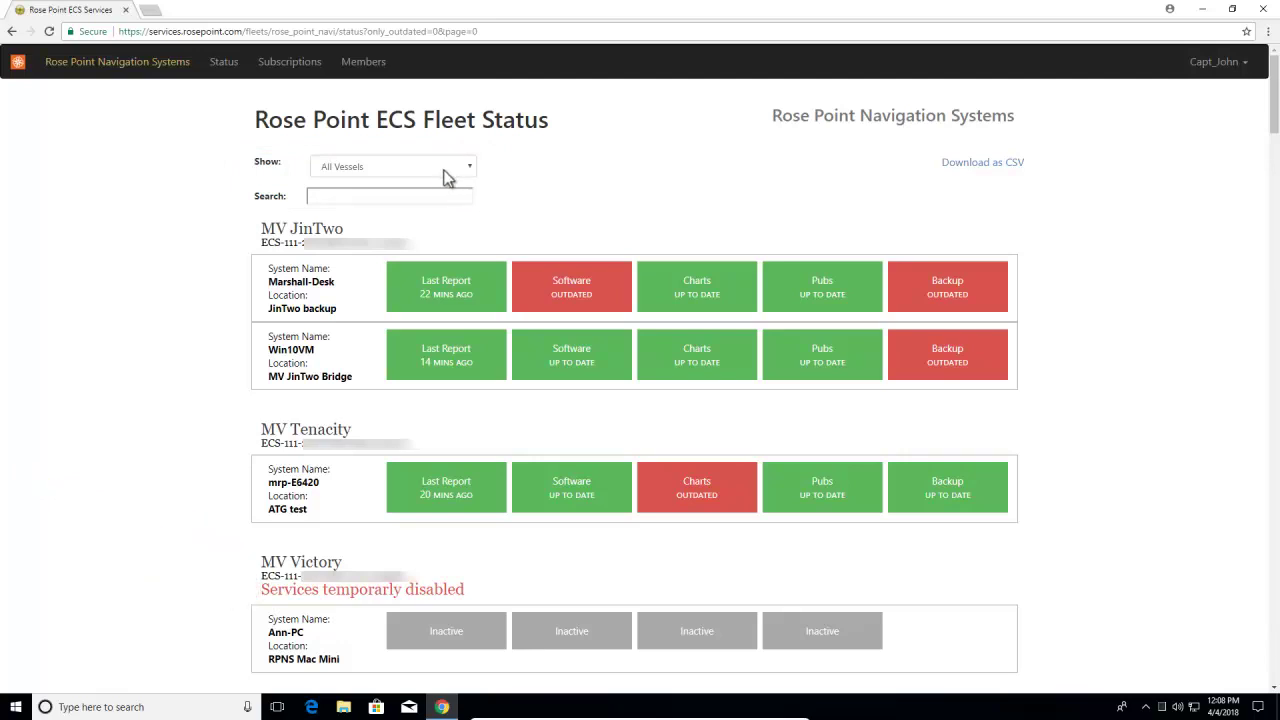
# Filter the fleet status to inactive vessels and open the details of MV Victory's Ann-PC system.
pyautogui.click(469, 168)
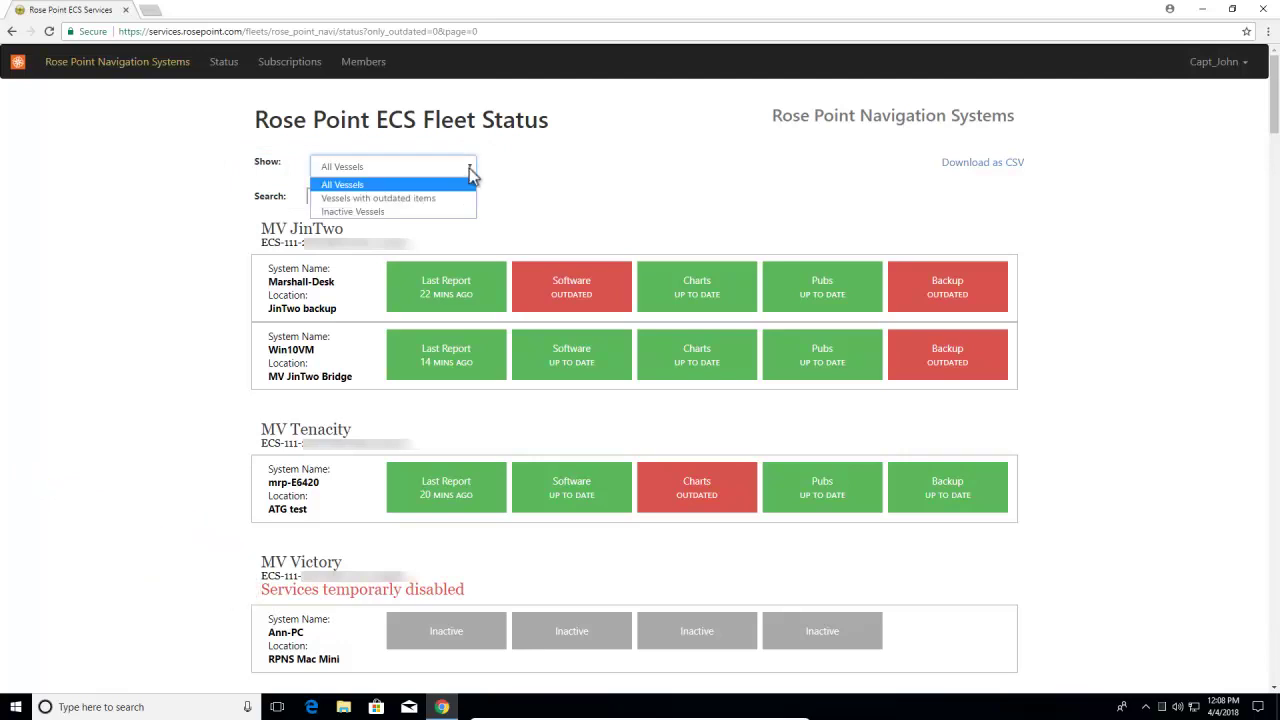
pyautogui.click(437, 212)
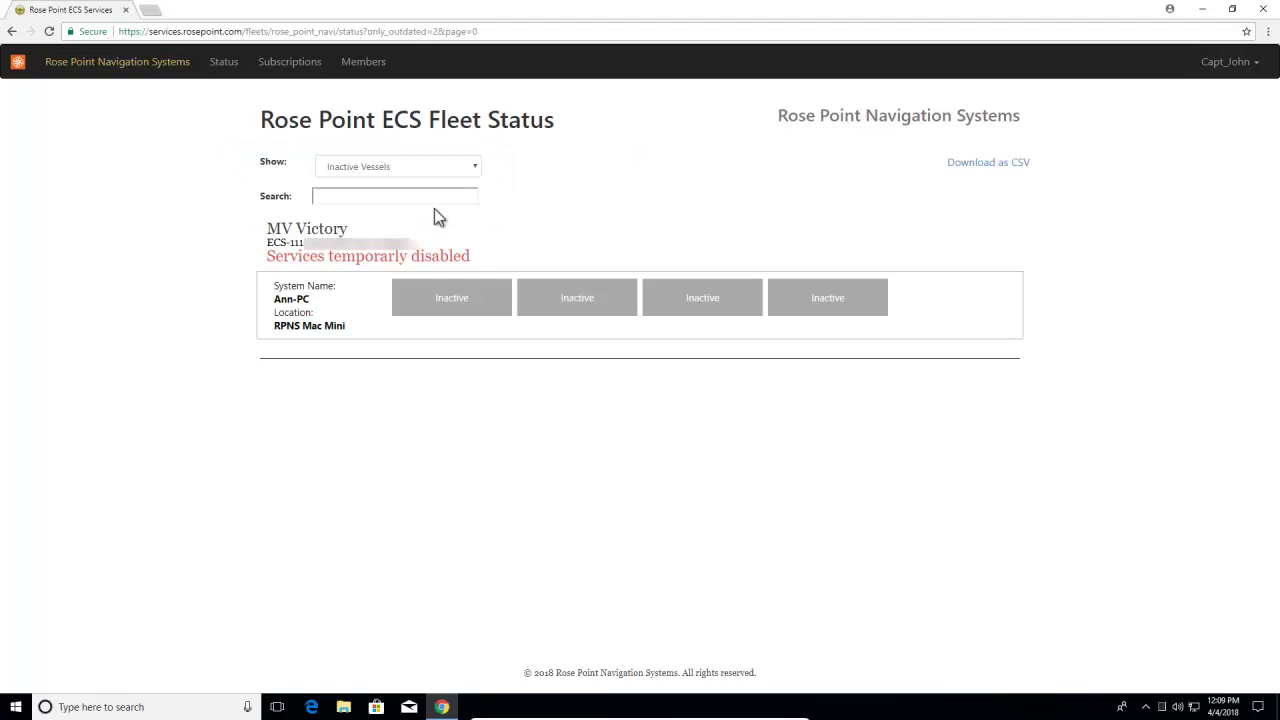
pyautogui.click(349, 306)
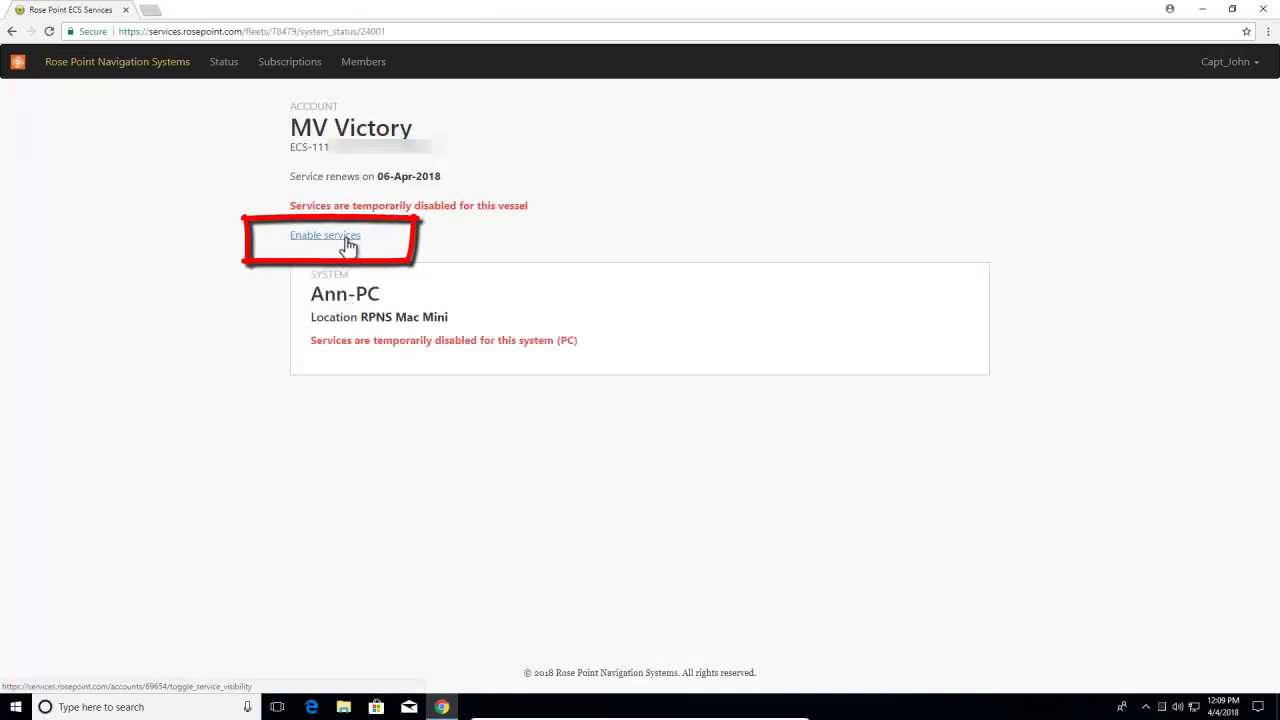
# Return to the fleet status of vessels with outdated items and download it as a CSV file.
pyautogui.click(227, 65)
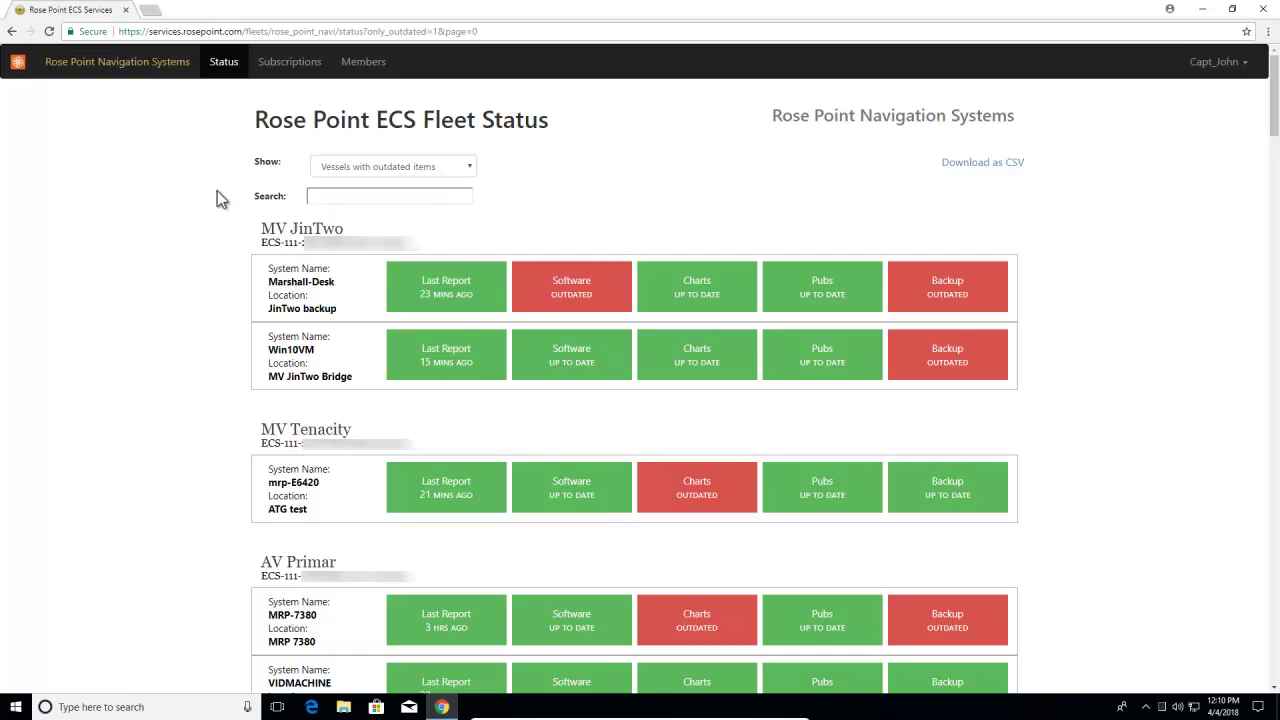
pyautogui.click(967, 166)
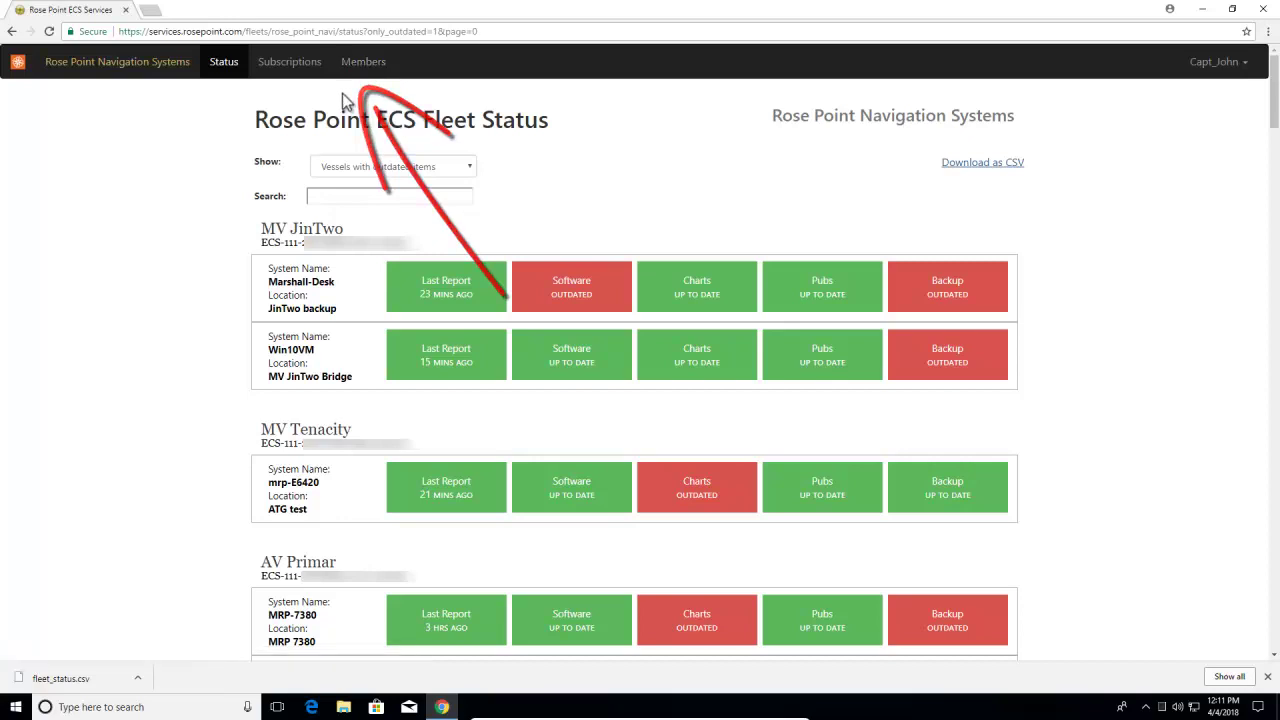
# Open the fleet-wide custom document subscriptions and start adding a new document.
pyautogui.click(303, 68)
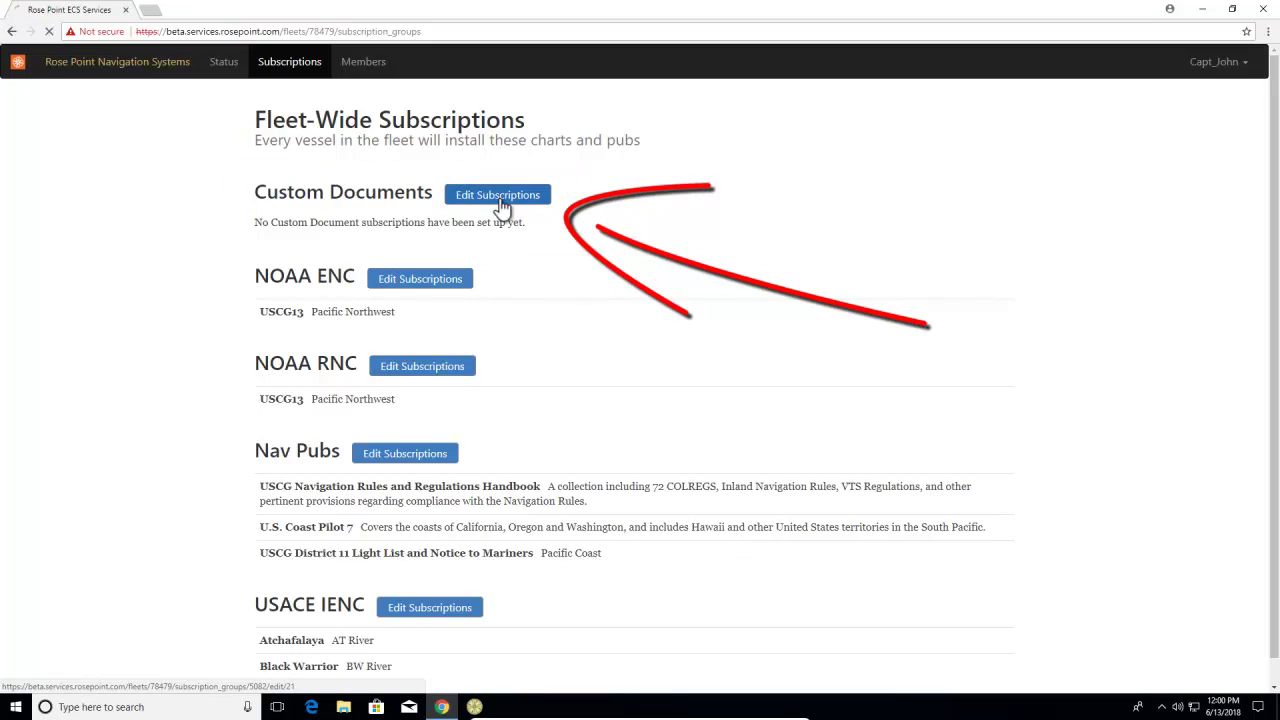
pyautogui.click(502, 196)
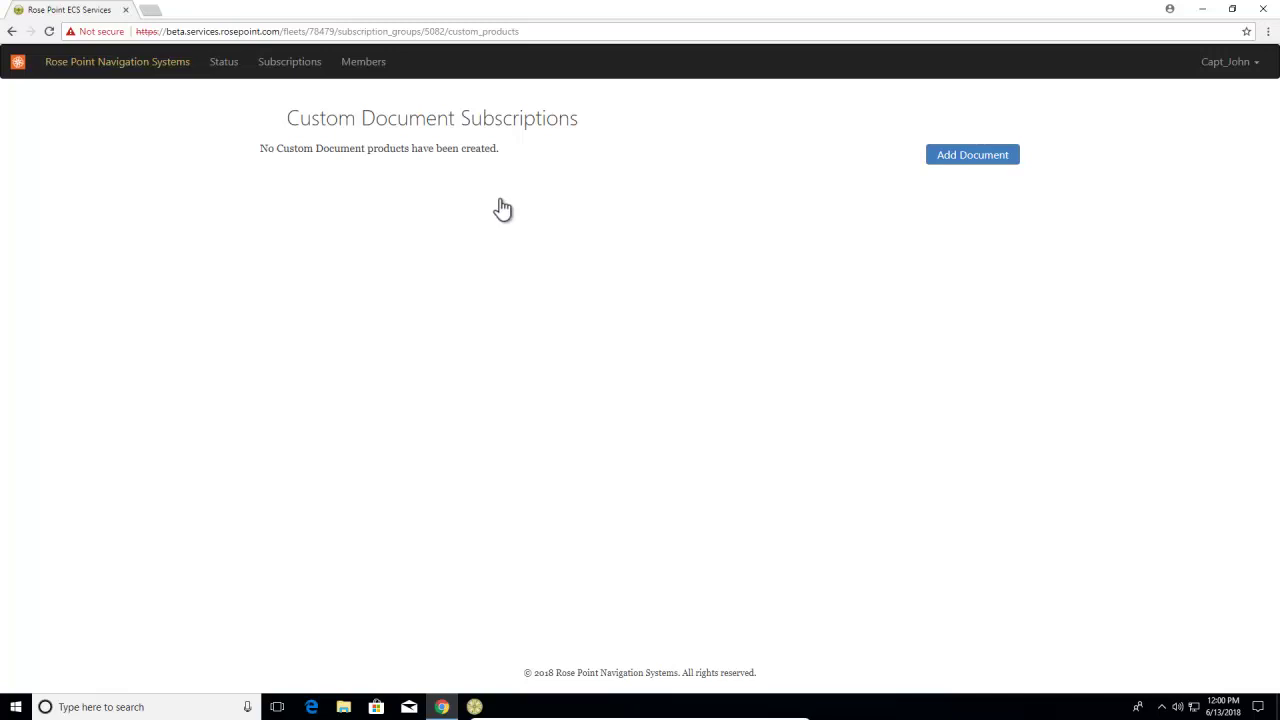
pyautogui.click(977, 165)
pyautogui.click(977, 160)
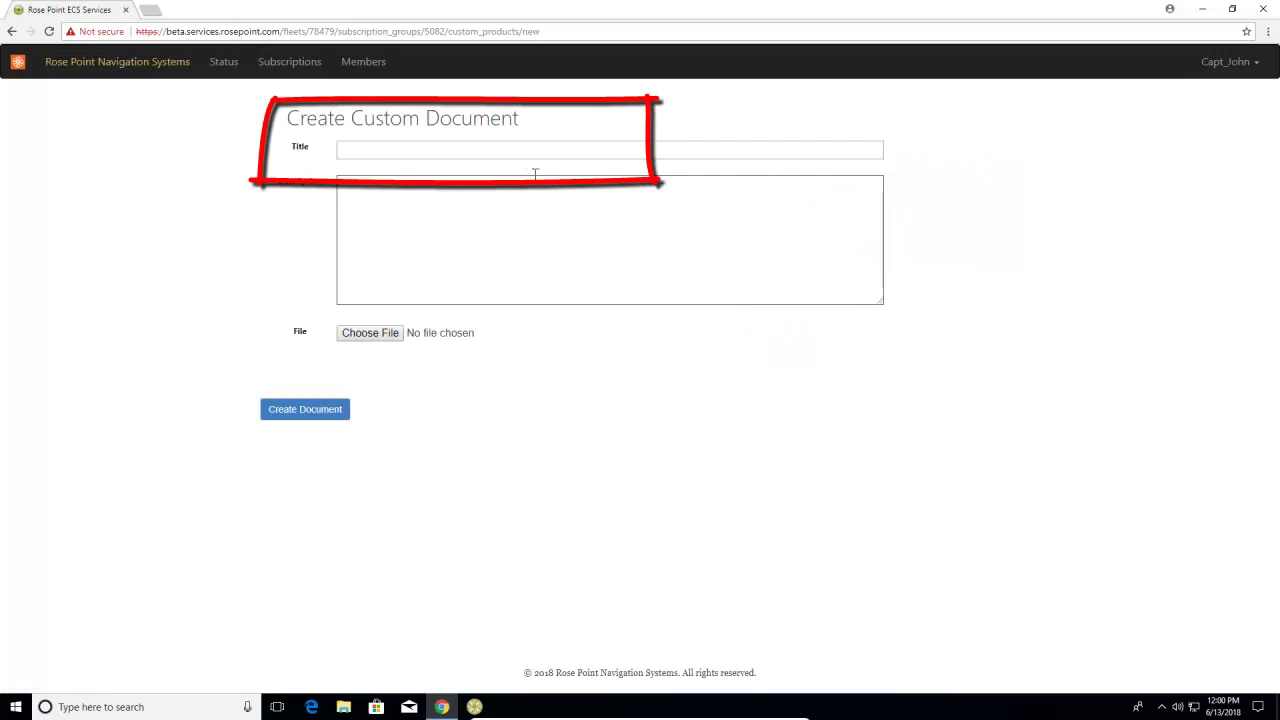
# Enter the title "ECS Addendum" and the description "Documents the changes made to Rose Point ECS since the initial printing of the reference manual.".
pyautogui.click(452, 149)
pyautogui.write('endum')
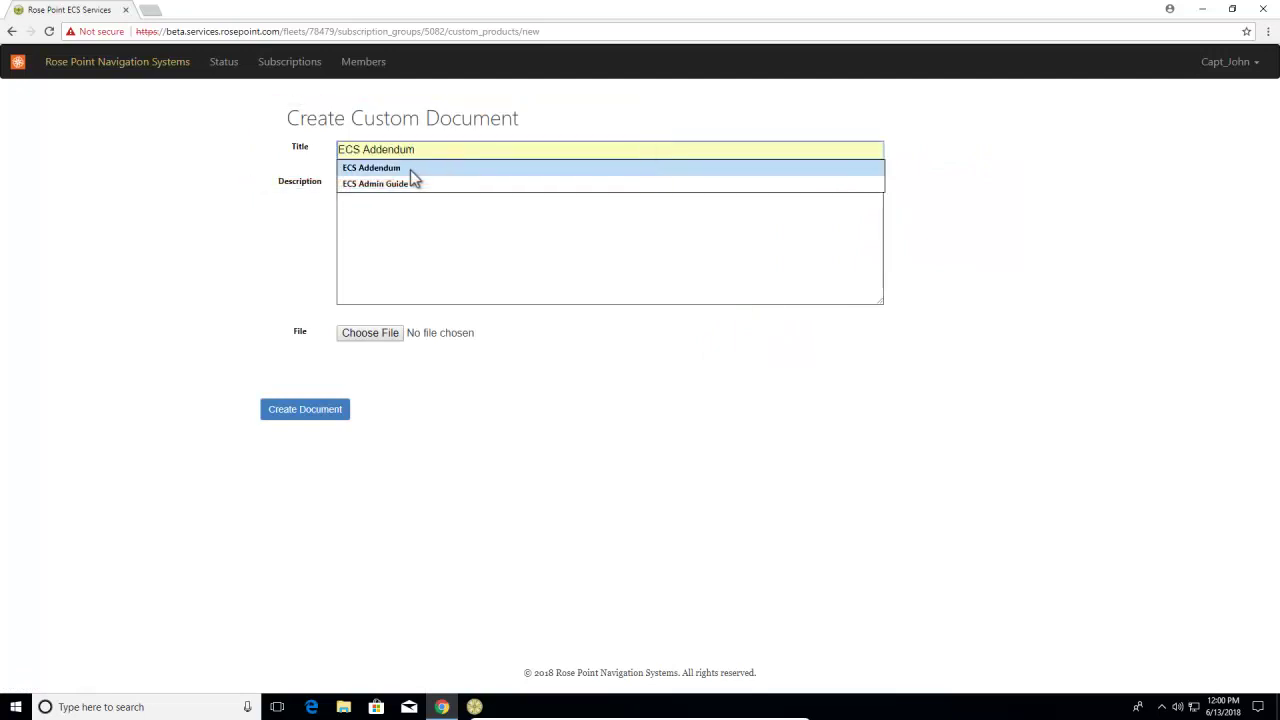
pyautogui.click(410, 170)
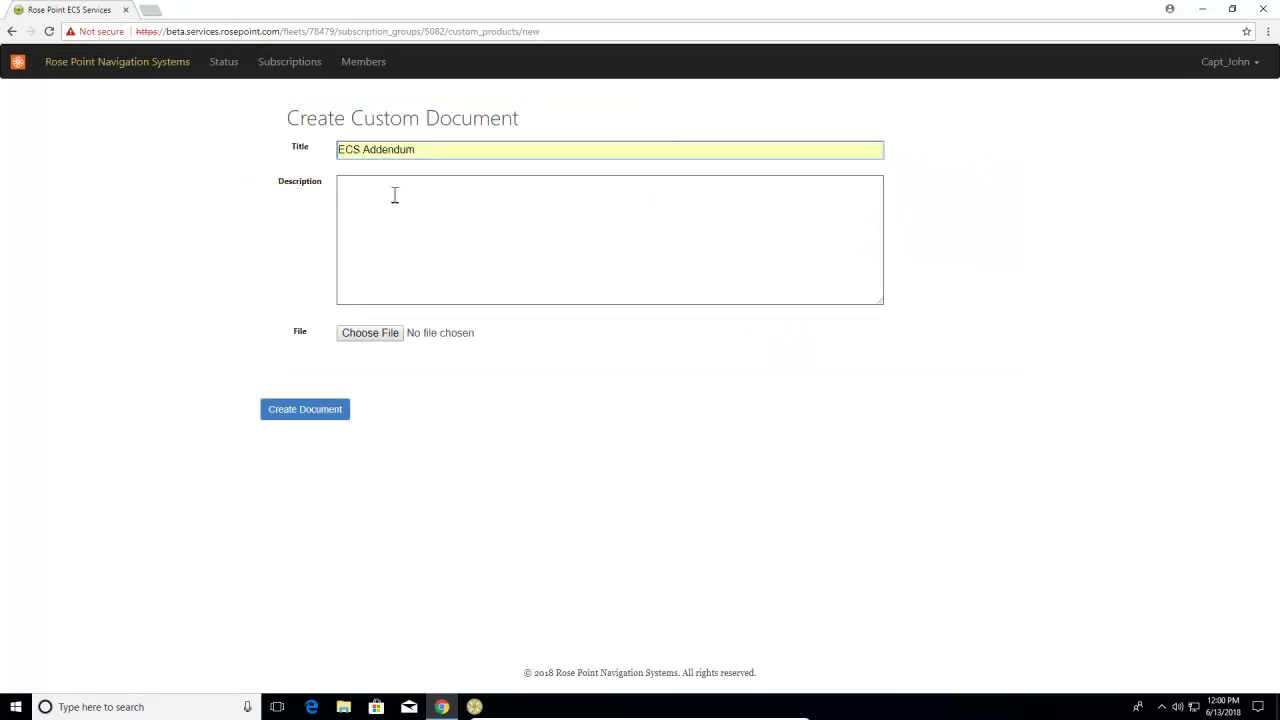
pyautogui.click(377, 187)
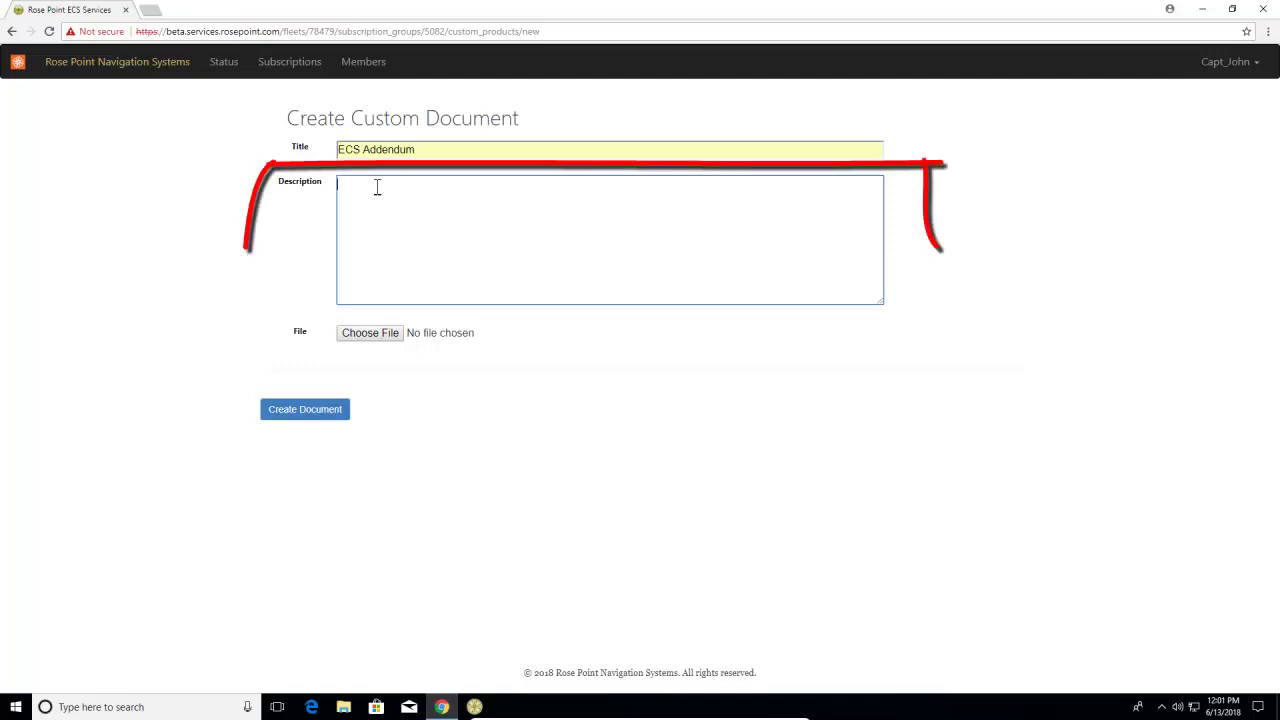
pyautogui.write('Documents the changes made to Rose Point ECS since the initial printing of the reference manual.')
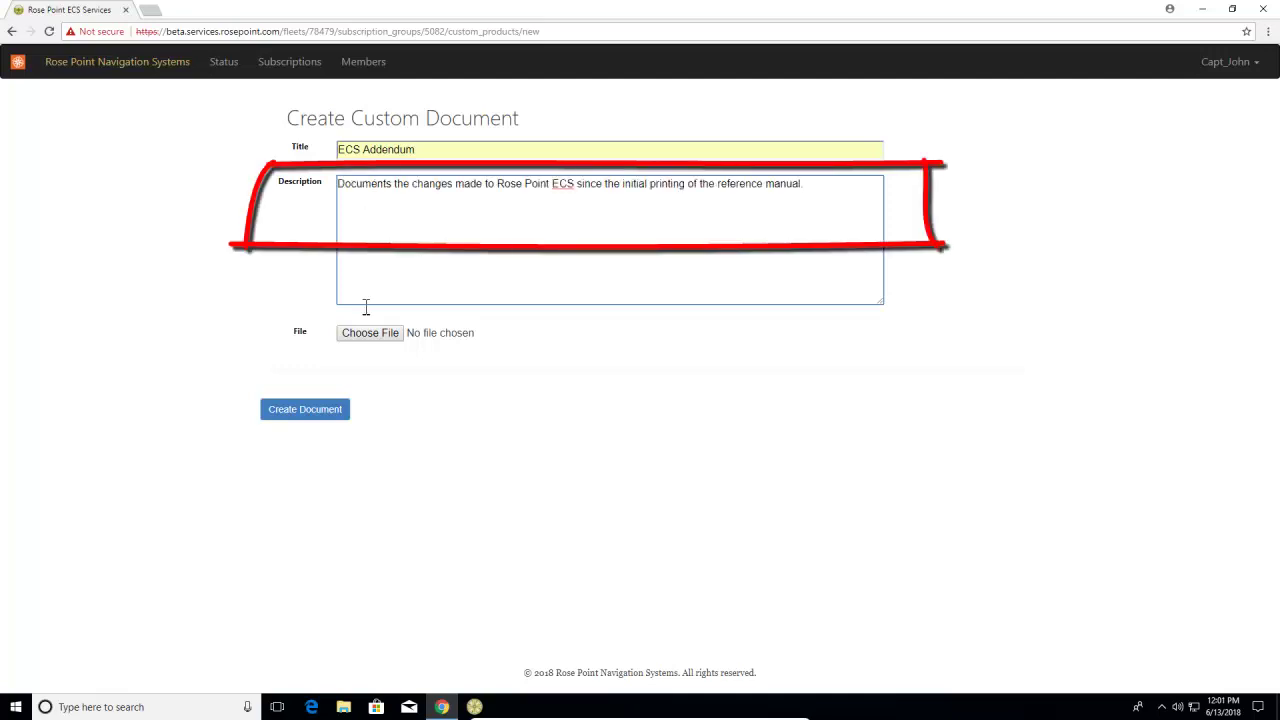
# Attach the ECS2011DocAddendum PDF from the Documents folder and create the custom document.
pyautogui.click(366, 334)
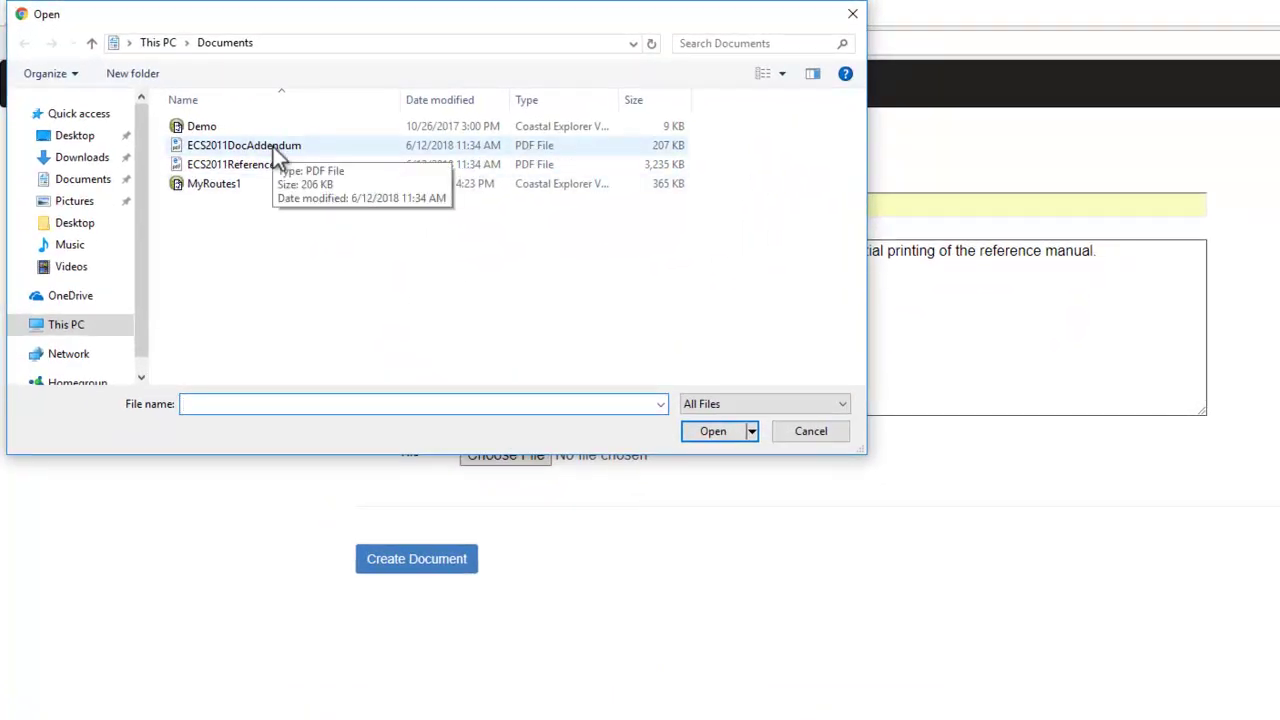
pyautogui.click(273, 147)
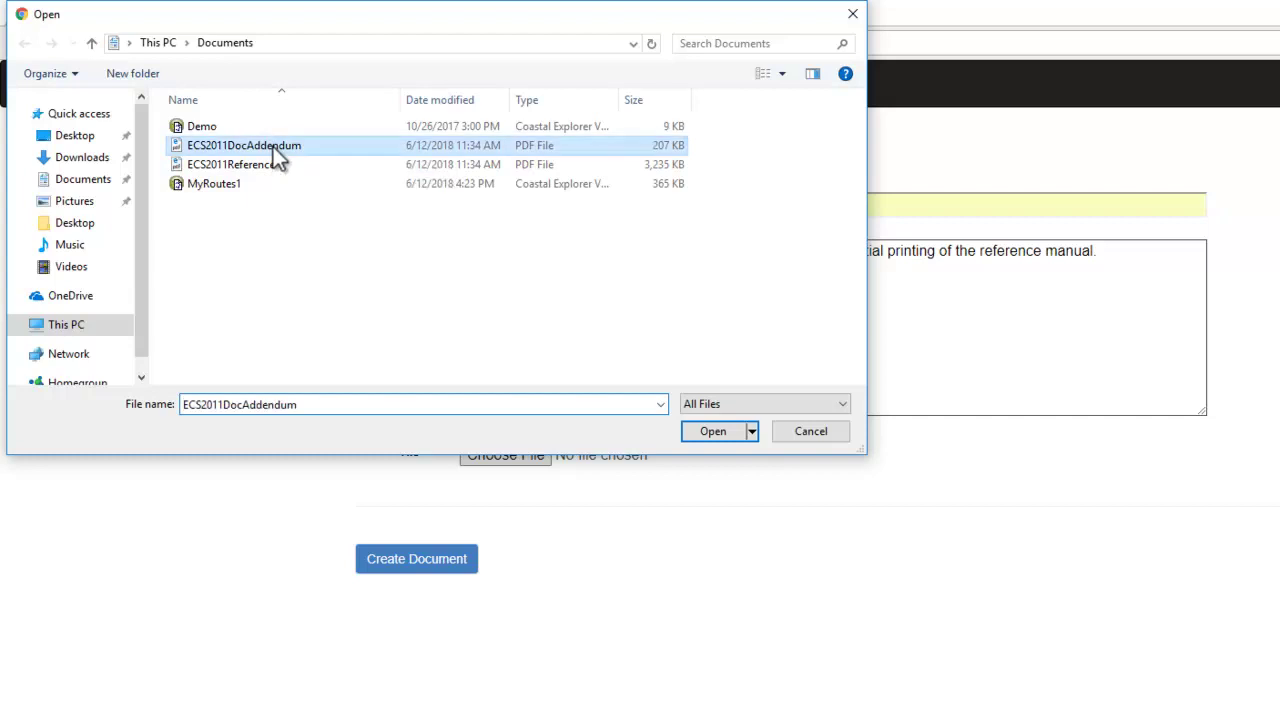
pyautogui.click(710, 431)
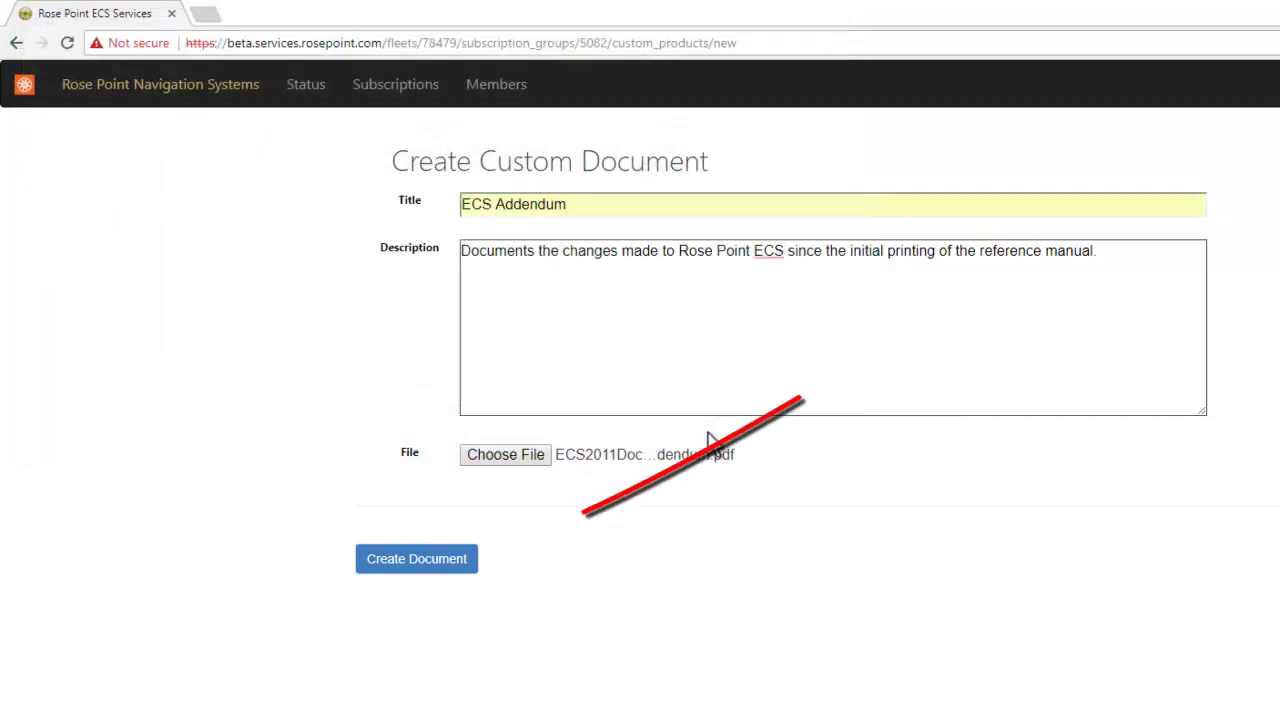
pyautogui.click(416, 560)
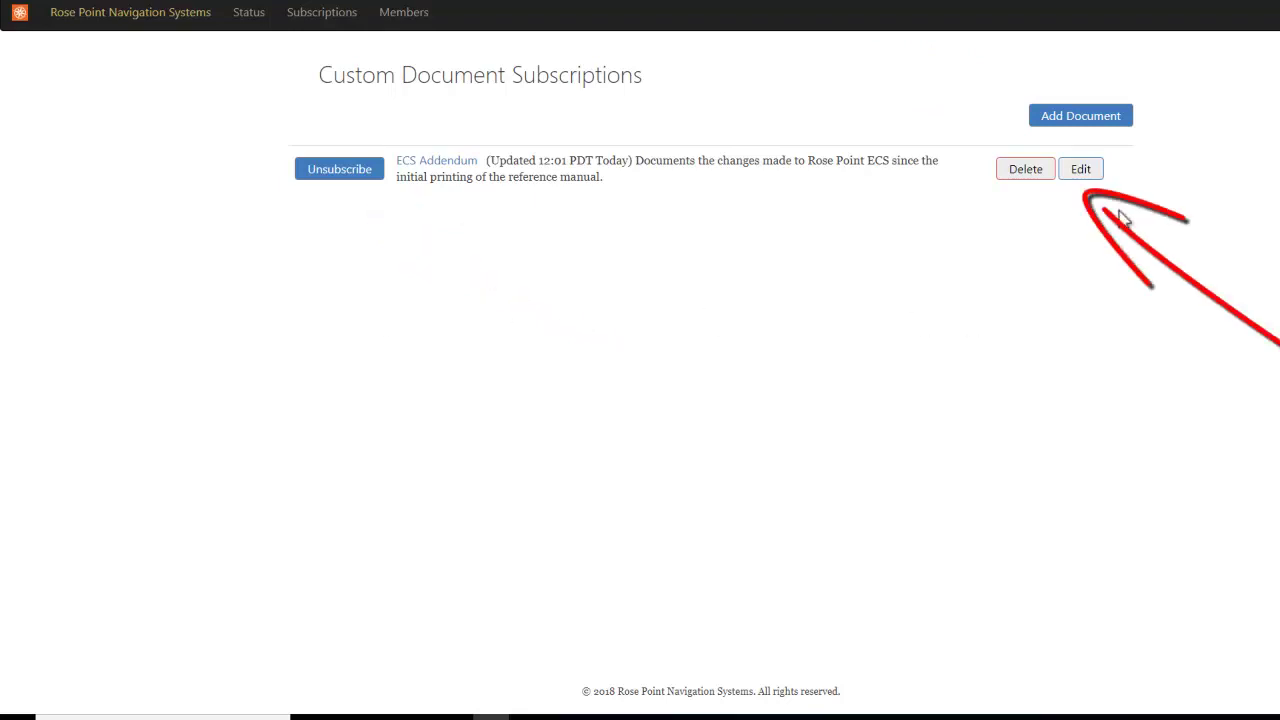
# View the ECS Addendum document's editable details and return to the custom document list without making changes.
pyautogui.click(1090, 176)
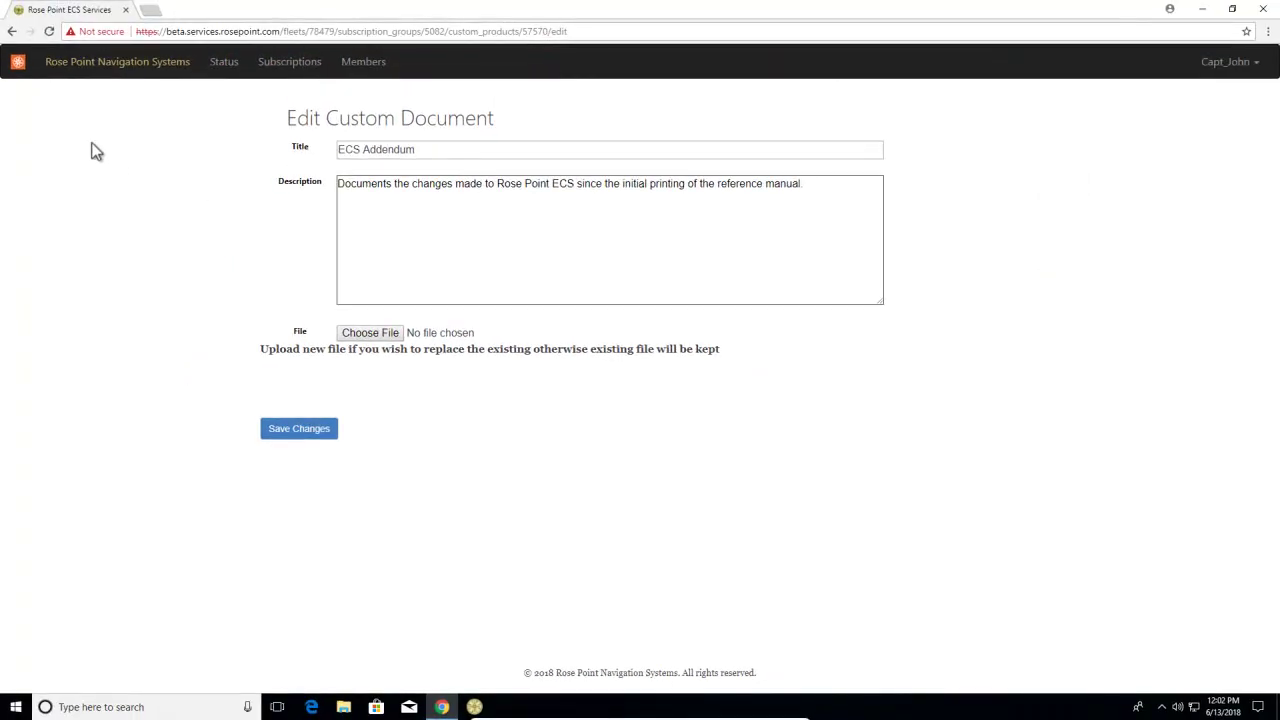
pyautogui.click(12, 32)
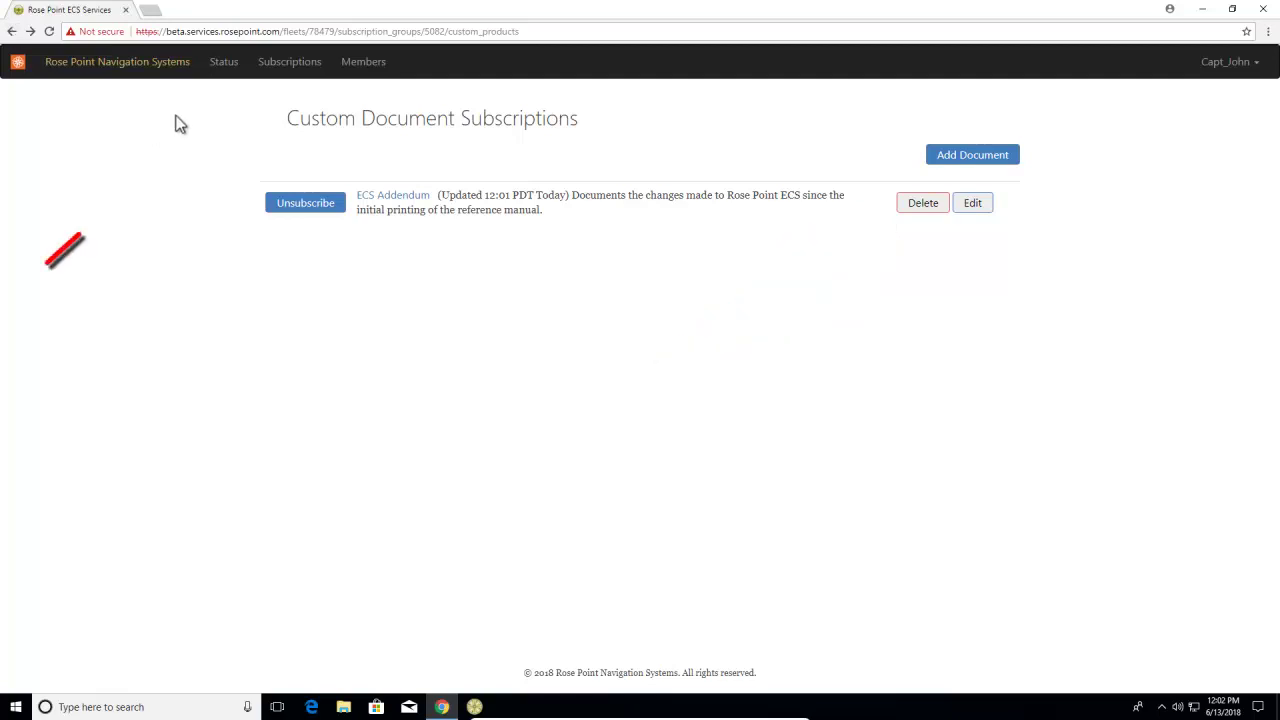
# Subscribe the fleet to the NOAA ENC charts for USCG17 Alaska and return to the fleet-wide subscriptions.
pyautogui.click(281, 65)
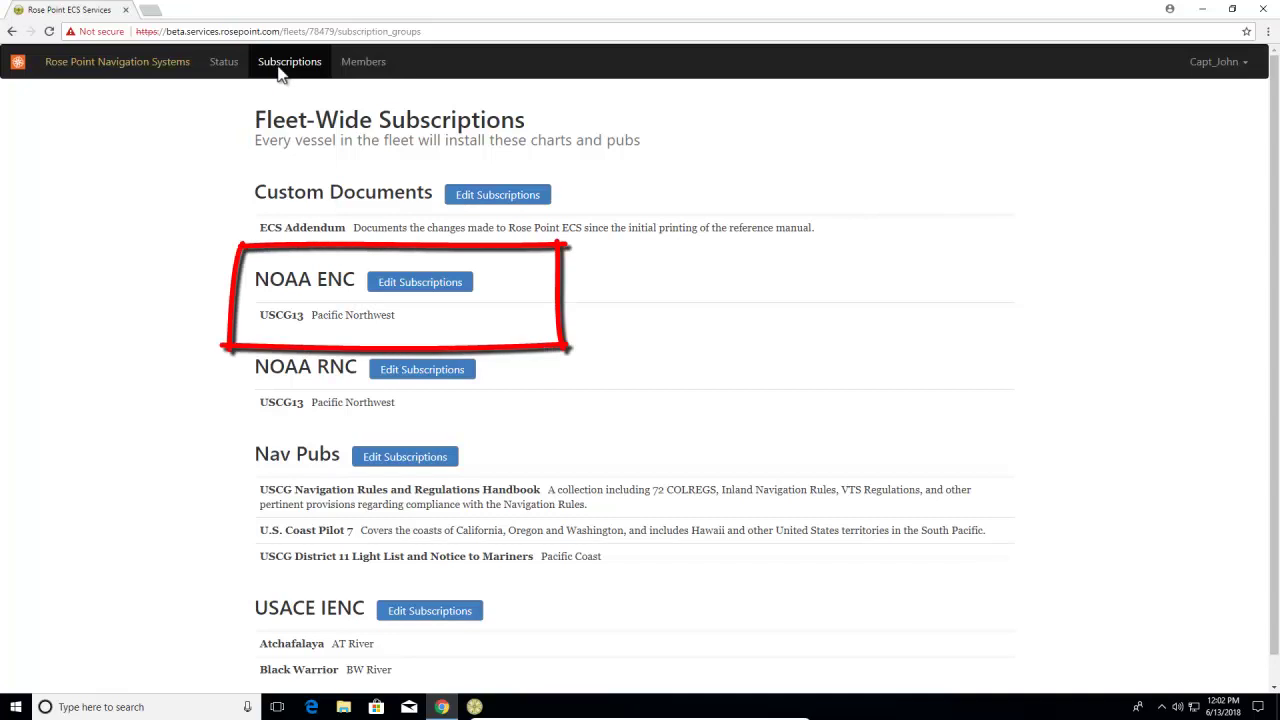
pyautogui.click(440, 287)
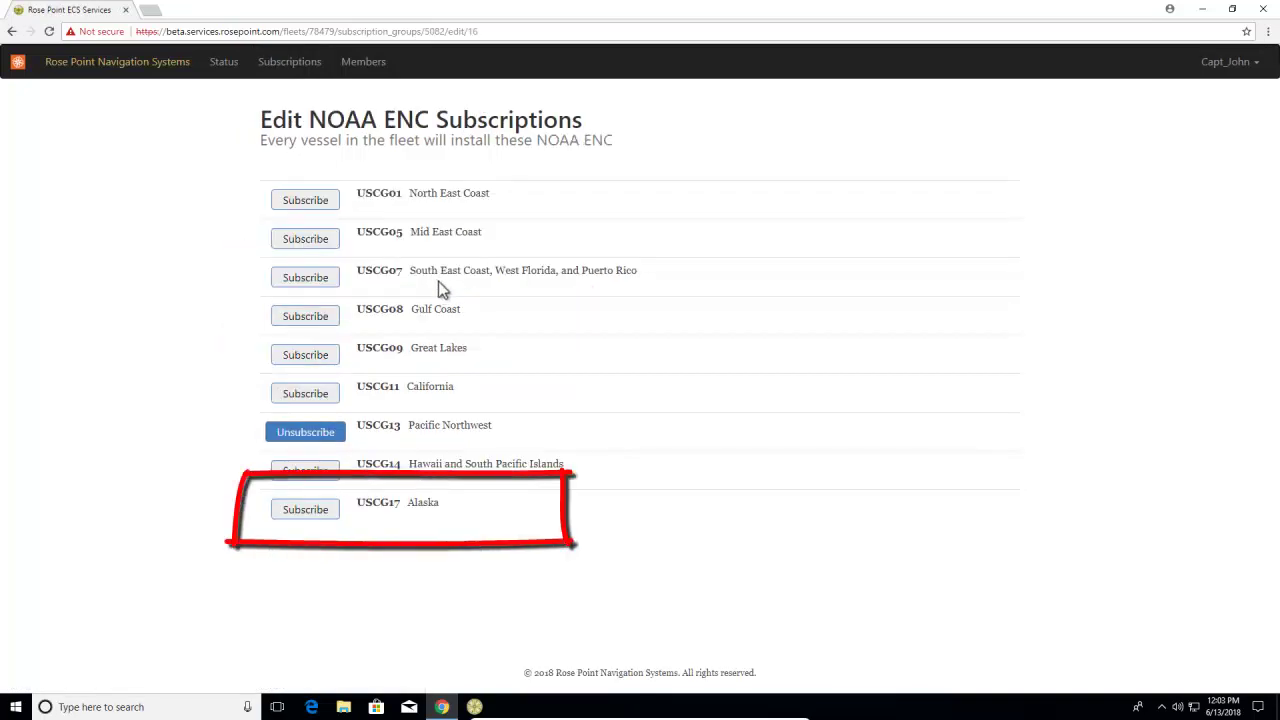
pyautogui.click(305, 510)
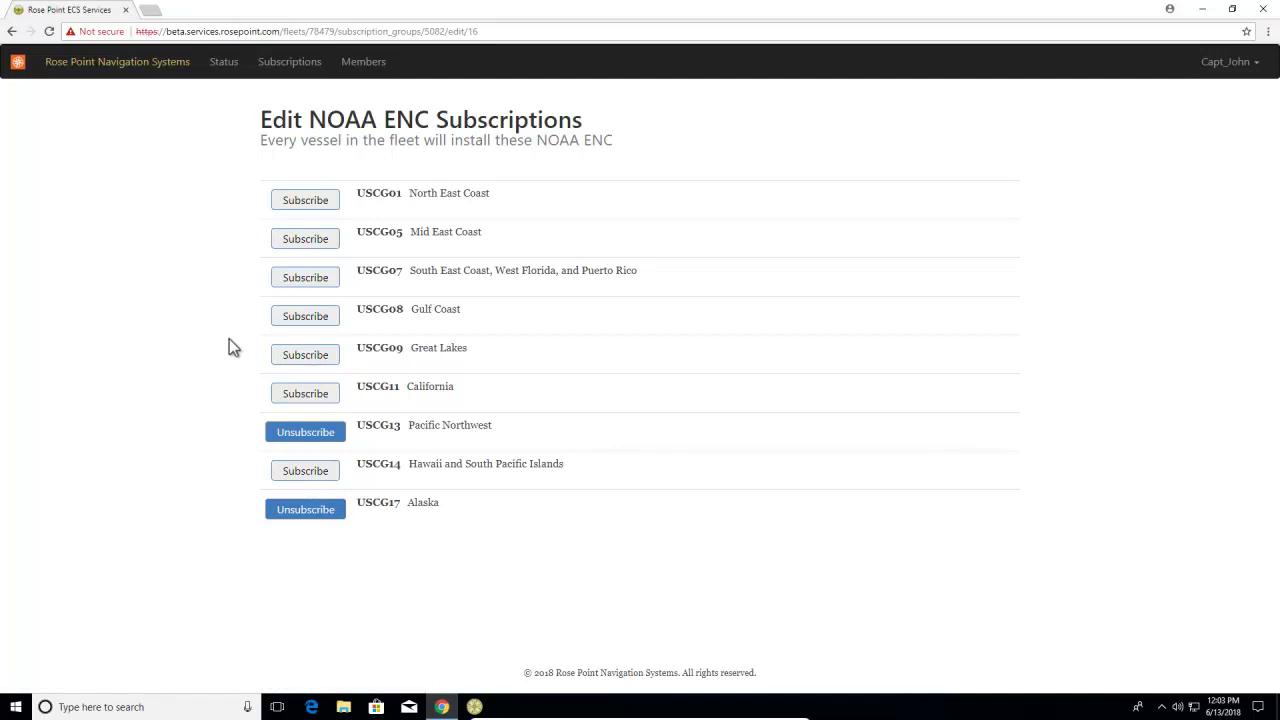
pyautogui.click(282, 68)
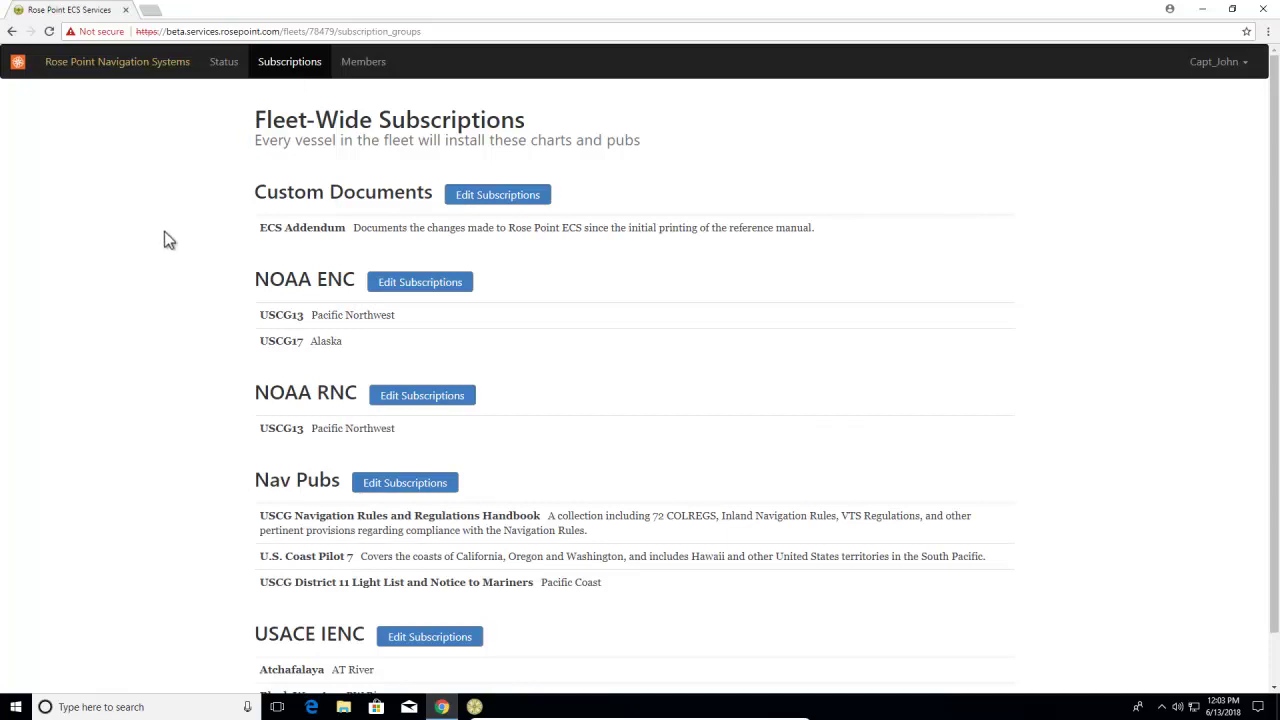
# Subscribe the fleet to the USACE IENC Lower Mississippi charts and review the updated fleet-wide subscriptions.
pyautogui.scroll(-1, 165, 305)
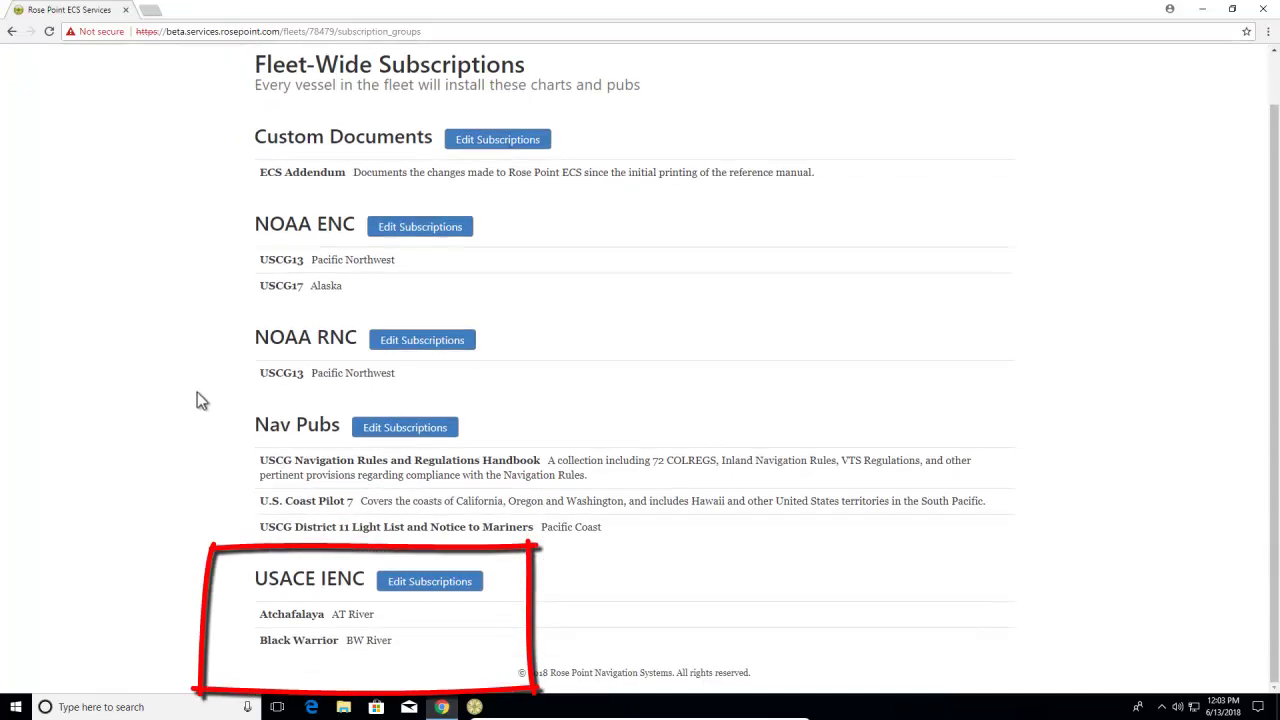
pyautogui.click(457, 589)
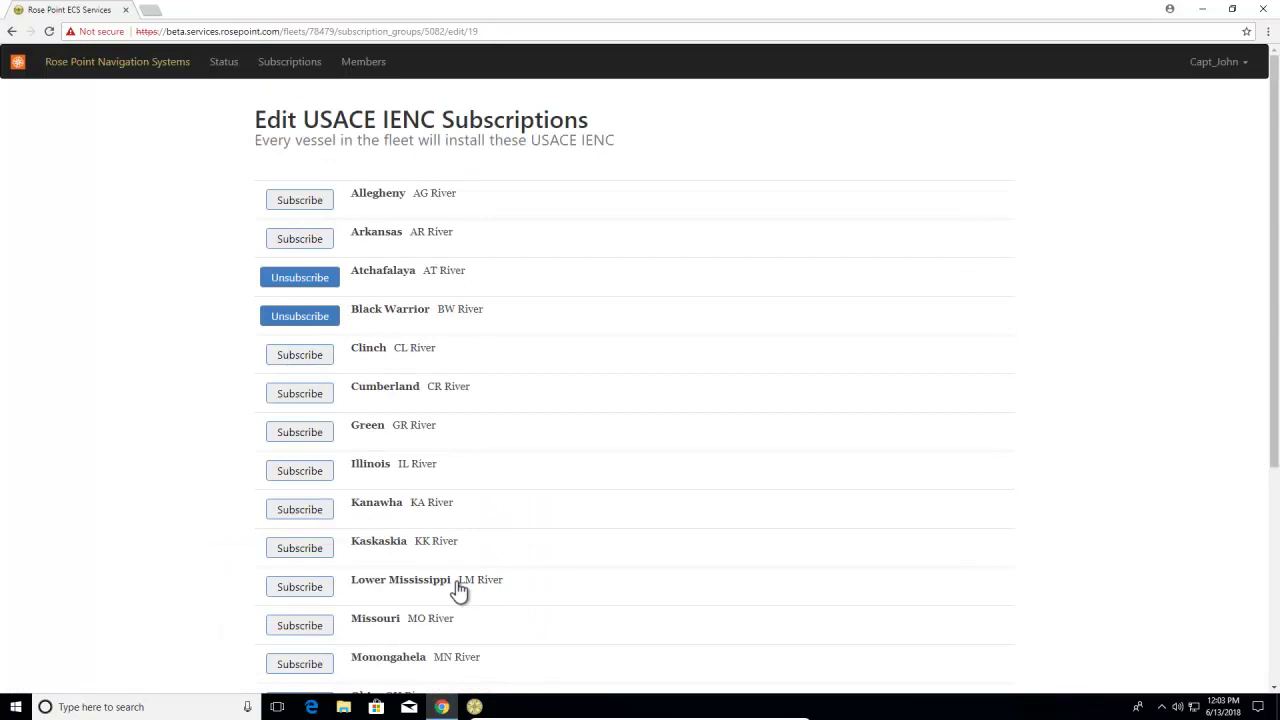
pyautogui.click(311, 589)
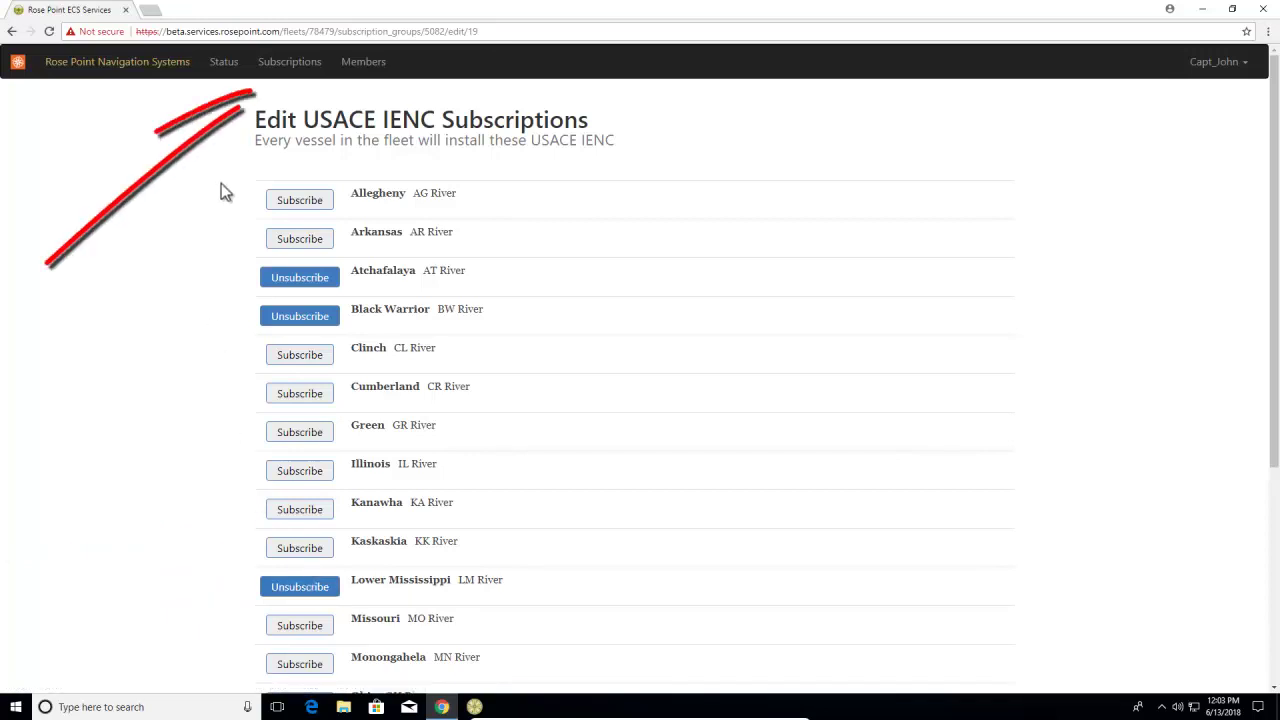
pyautogui.click(287, 62)
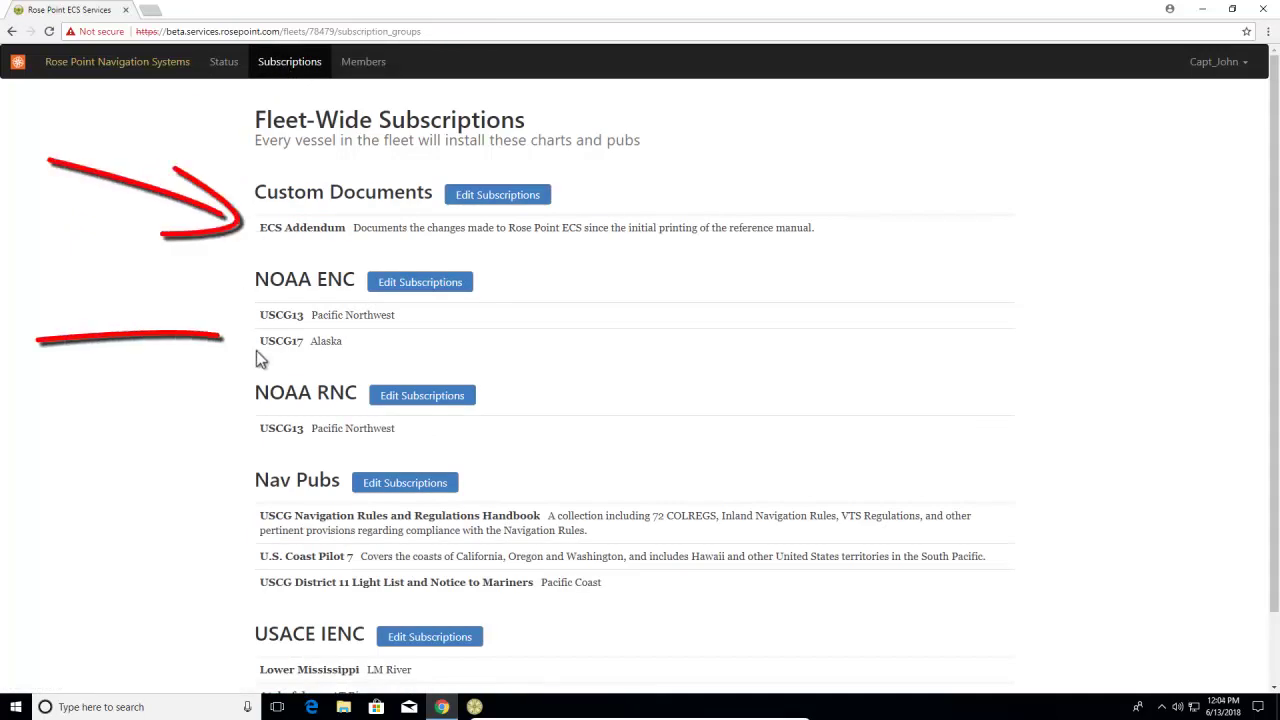
pyautogui.scroll(-2, 235, 385)
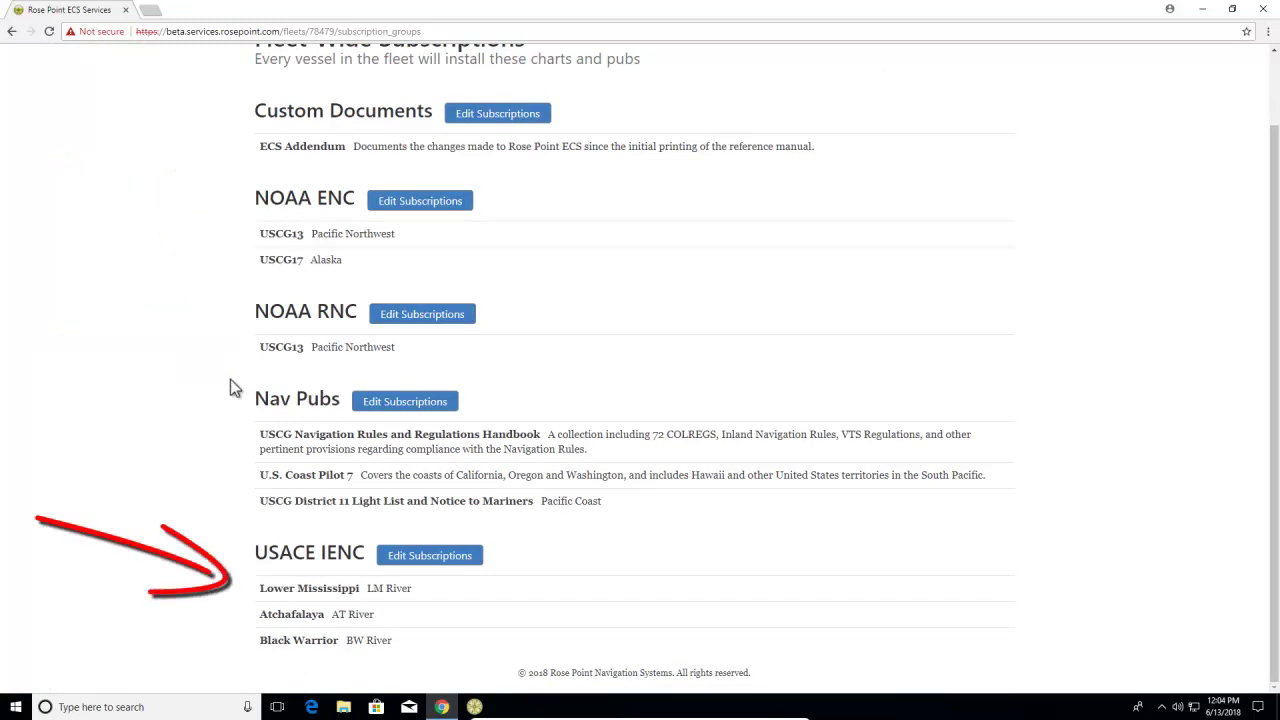
pyautogui.scroll(2, 230, 385)
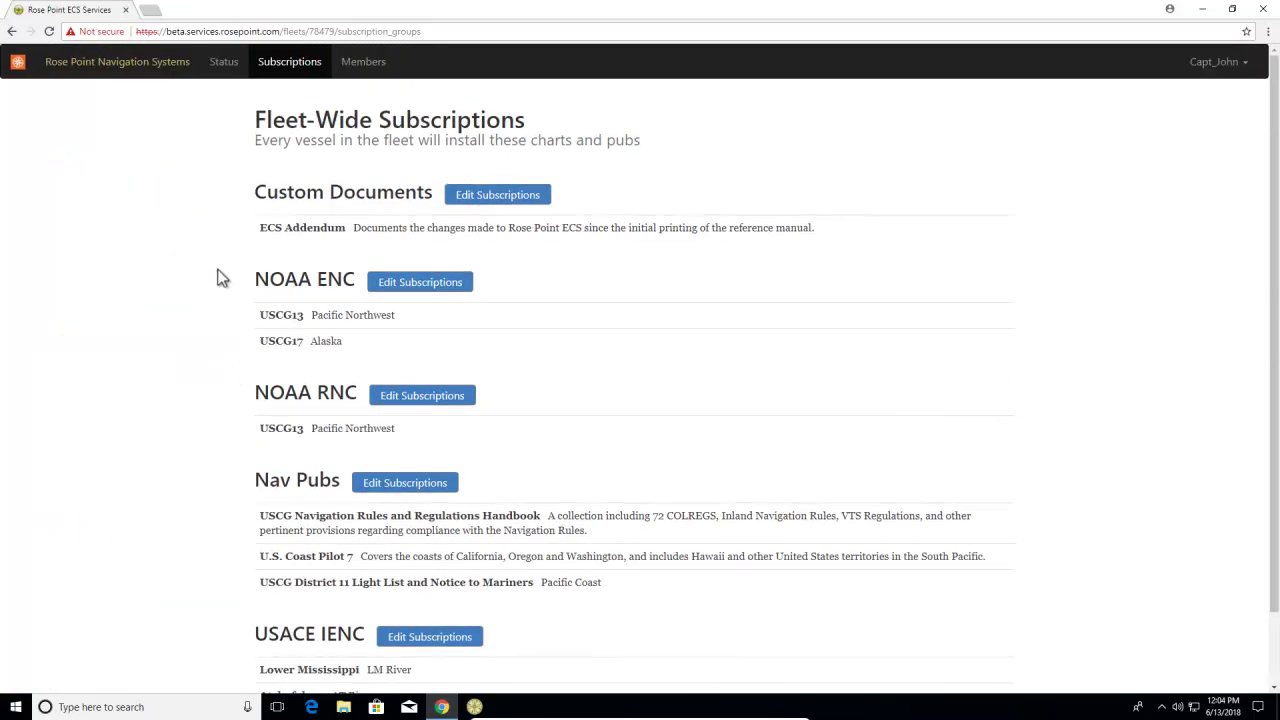
# Check the fleet status and view the details of MV JinTwo's Marshall-Desk system.
pyautogui.click(224, 64)
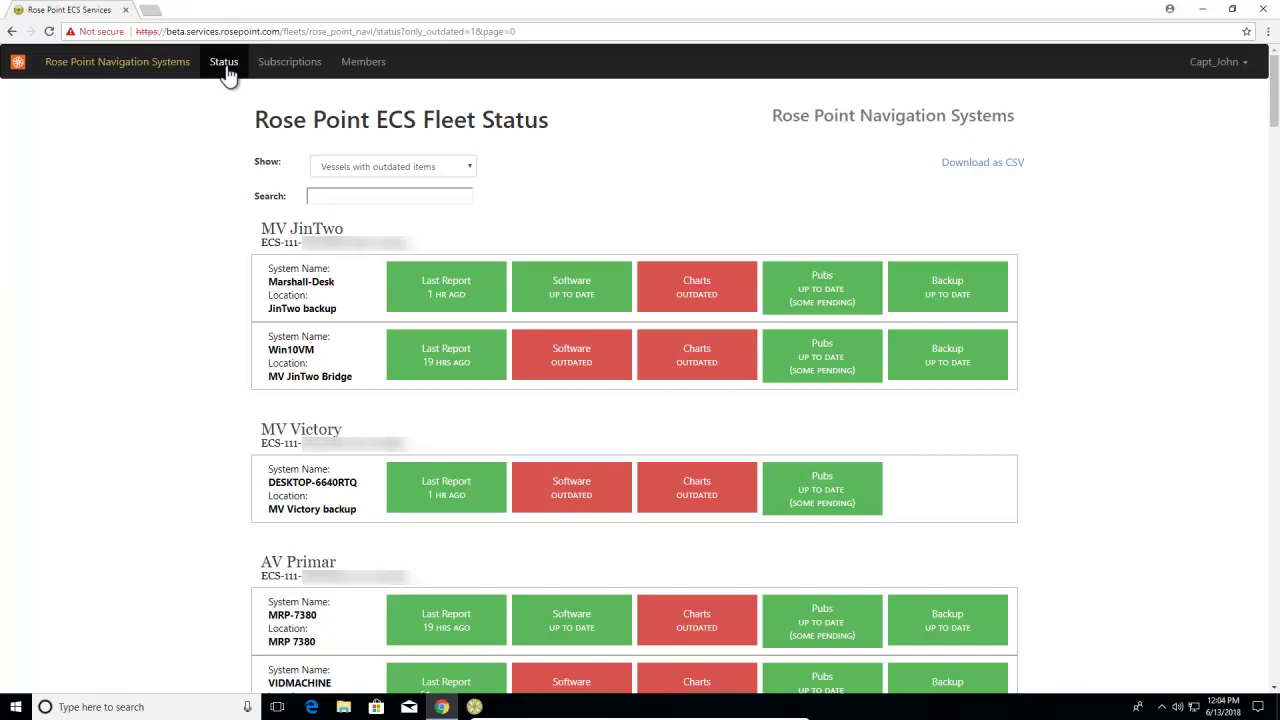
pyautogui.click(338, 287)
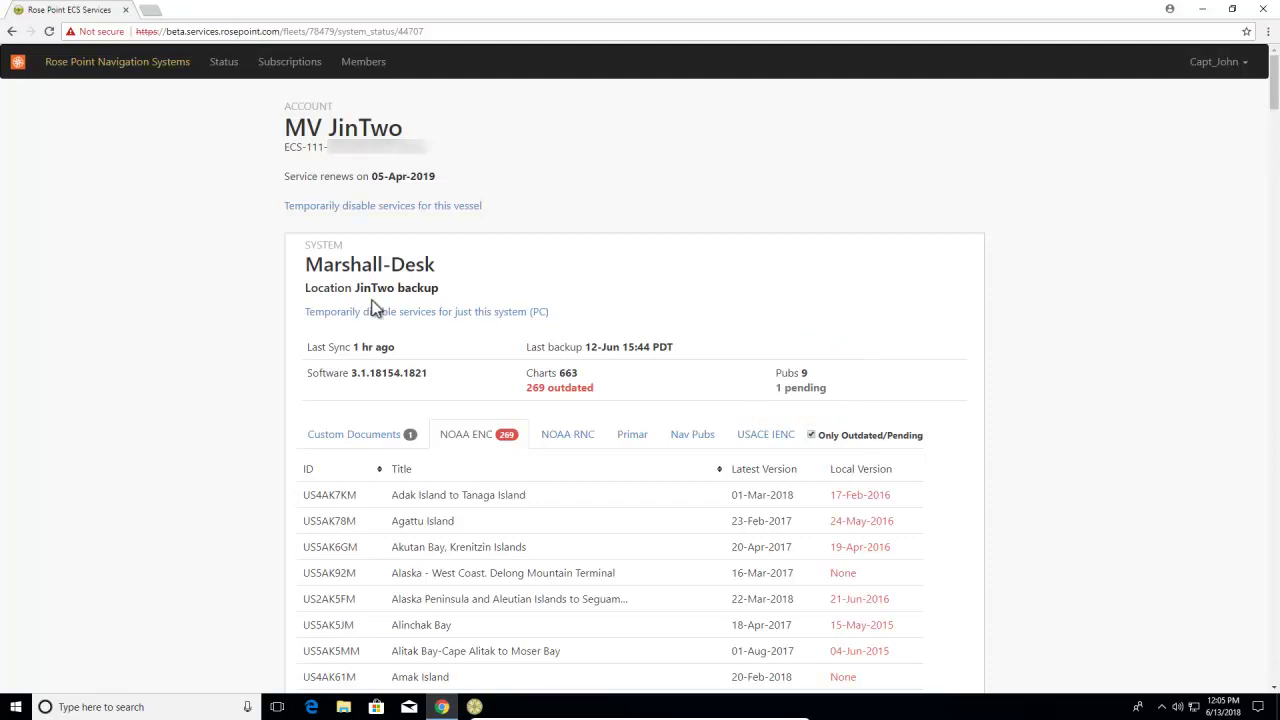
# Subscribe the fleet to the West Coast nav pubs for both NOAA Current Predictions and NOAA Tide Predictions.
pyautogui.click(290, 62)
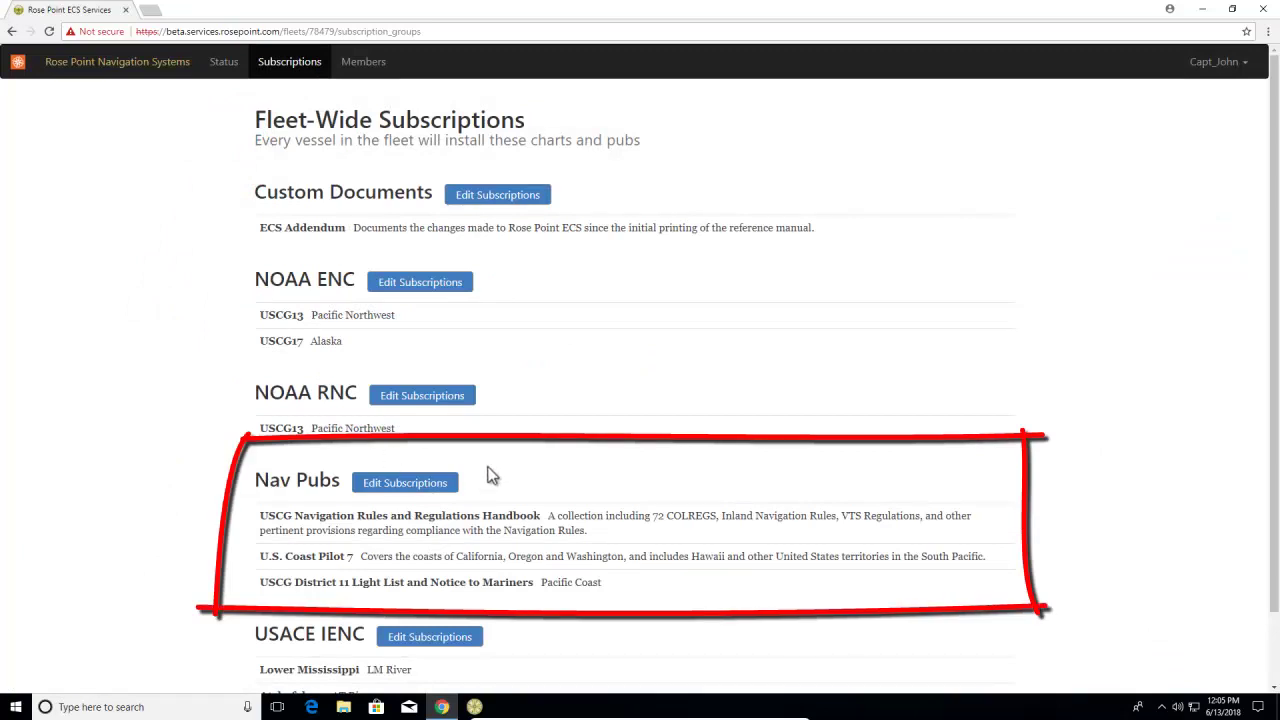
pyautogui.click(443, 488)
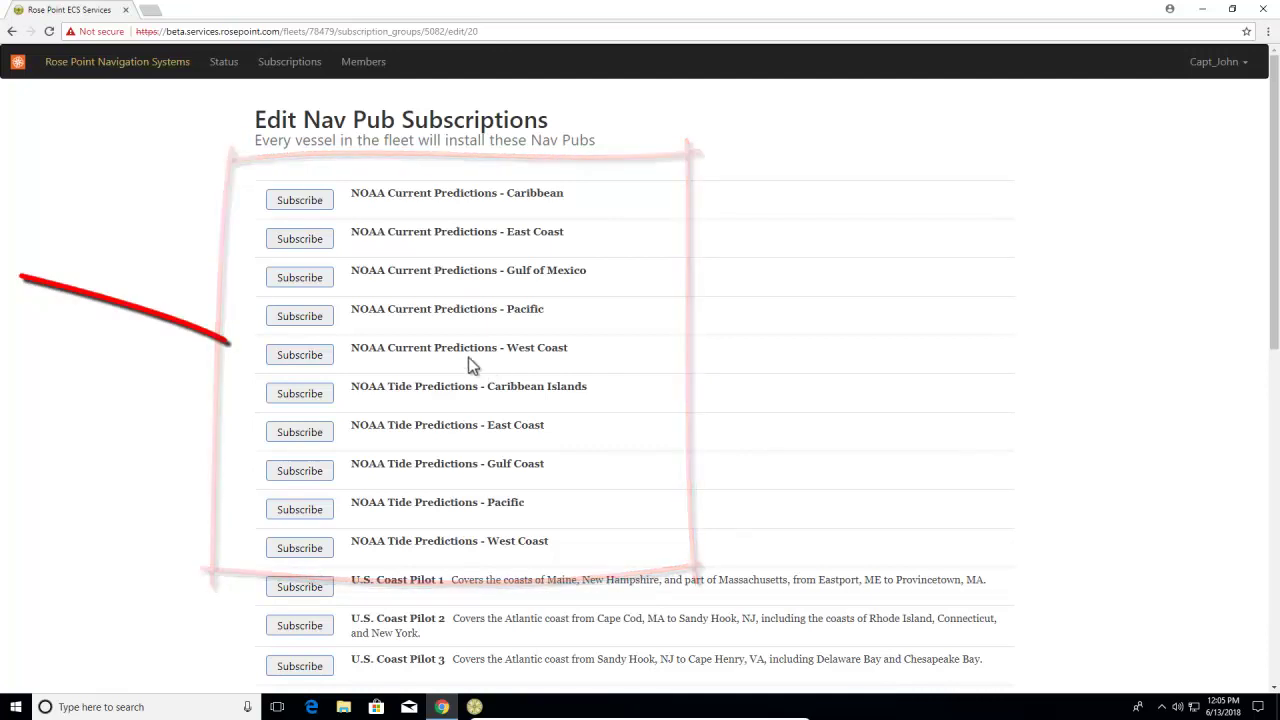
pyautogui.click(315, 358)
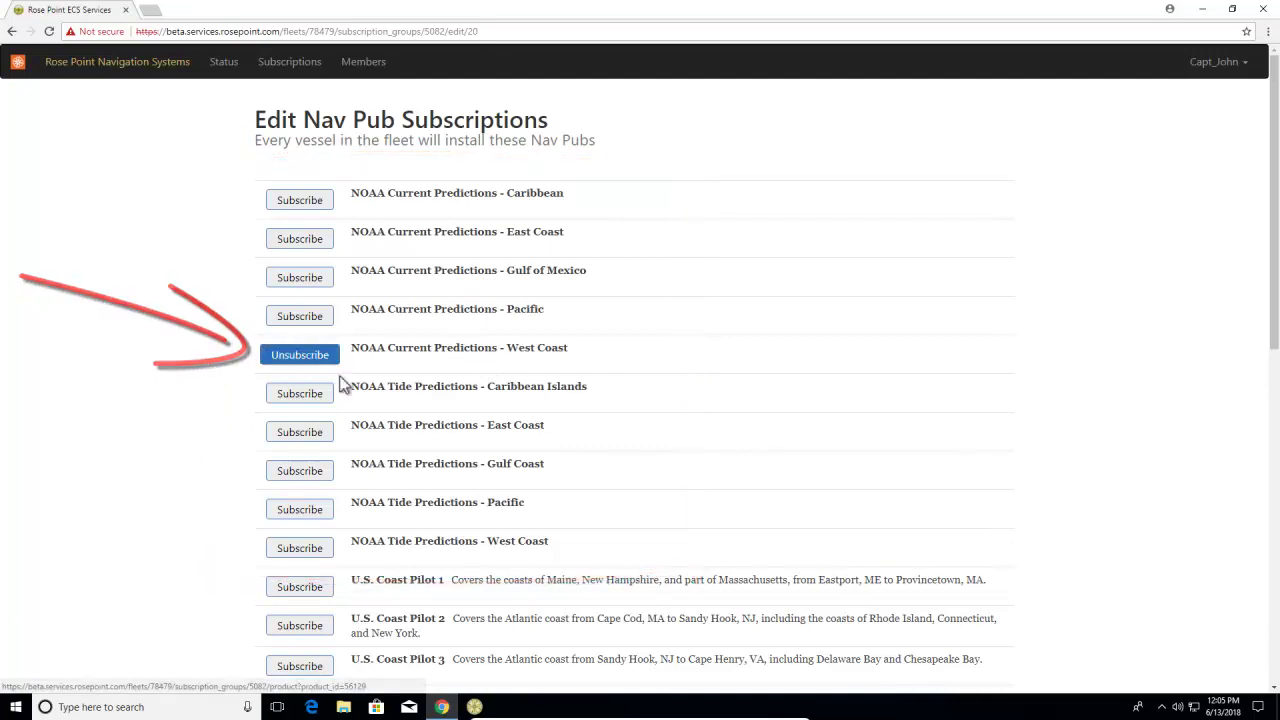
pyautogui.click(306, 552)
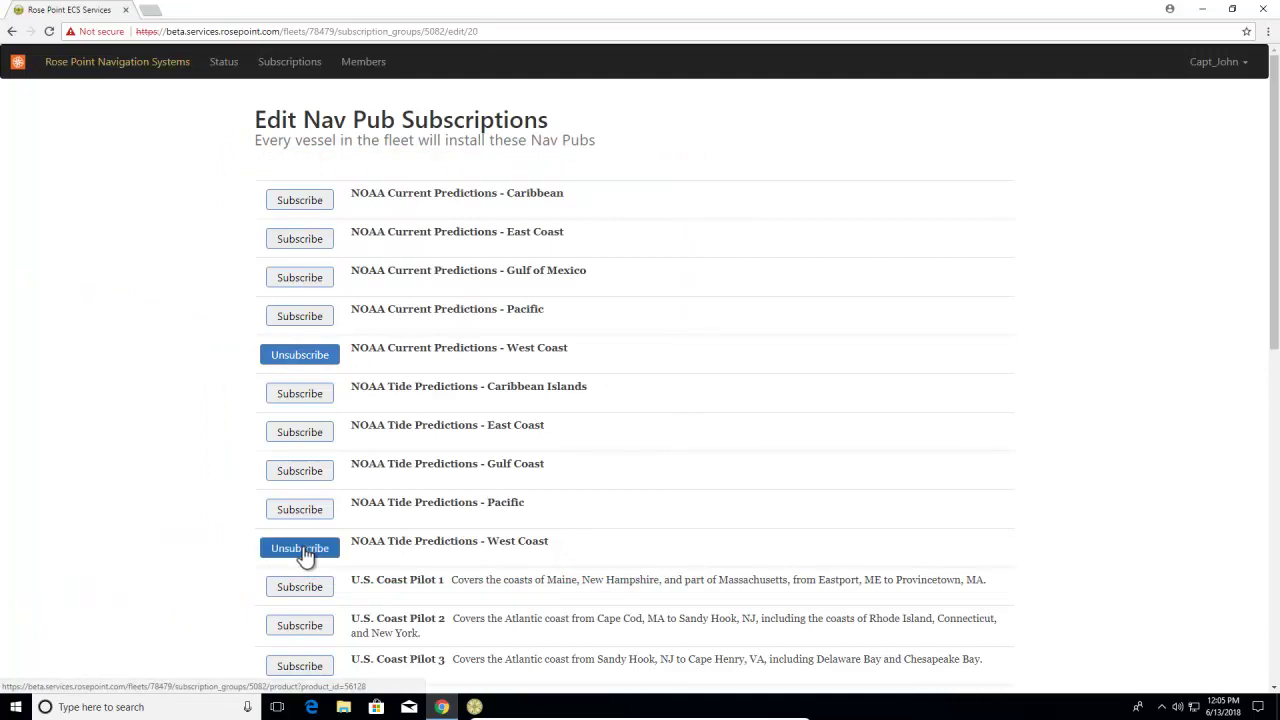
# Subscribe to U.S. Coast Pilot 8, U.S. Coast Pilot 9 and US Army Corps of Engineers Notices to Navigation Interests, and return to the fleet status.
pyautogui.scroll(-4, 305, 557)
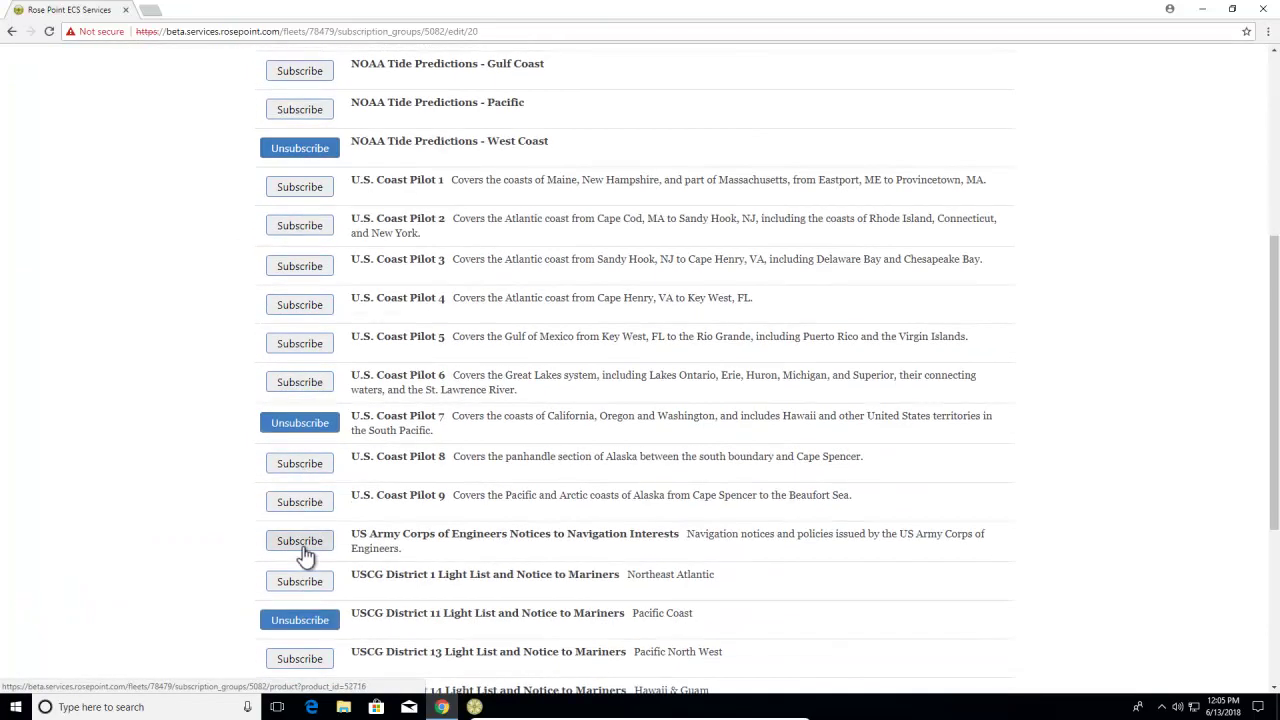
pyautogui.click(298, 466)
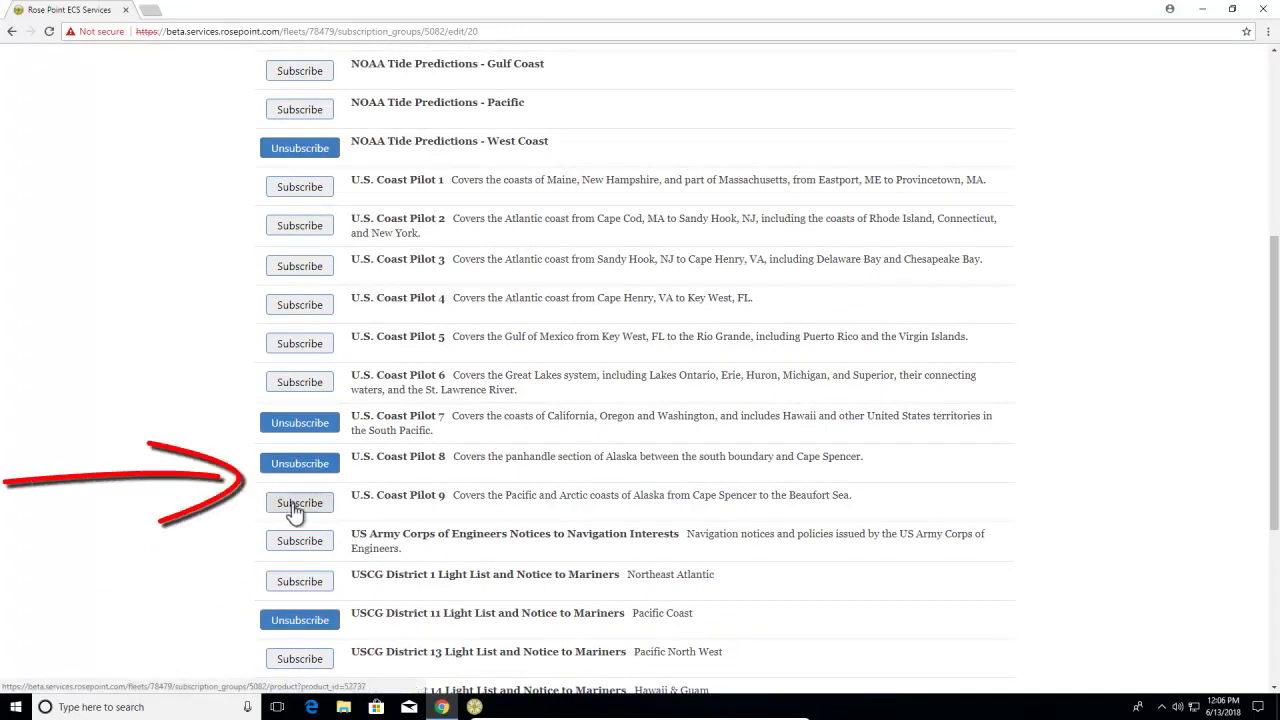
pyautogui.click(296, 508)
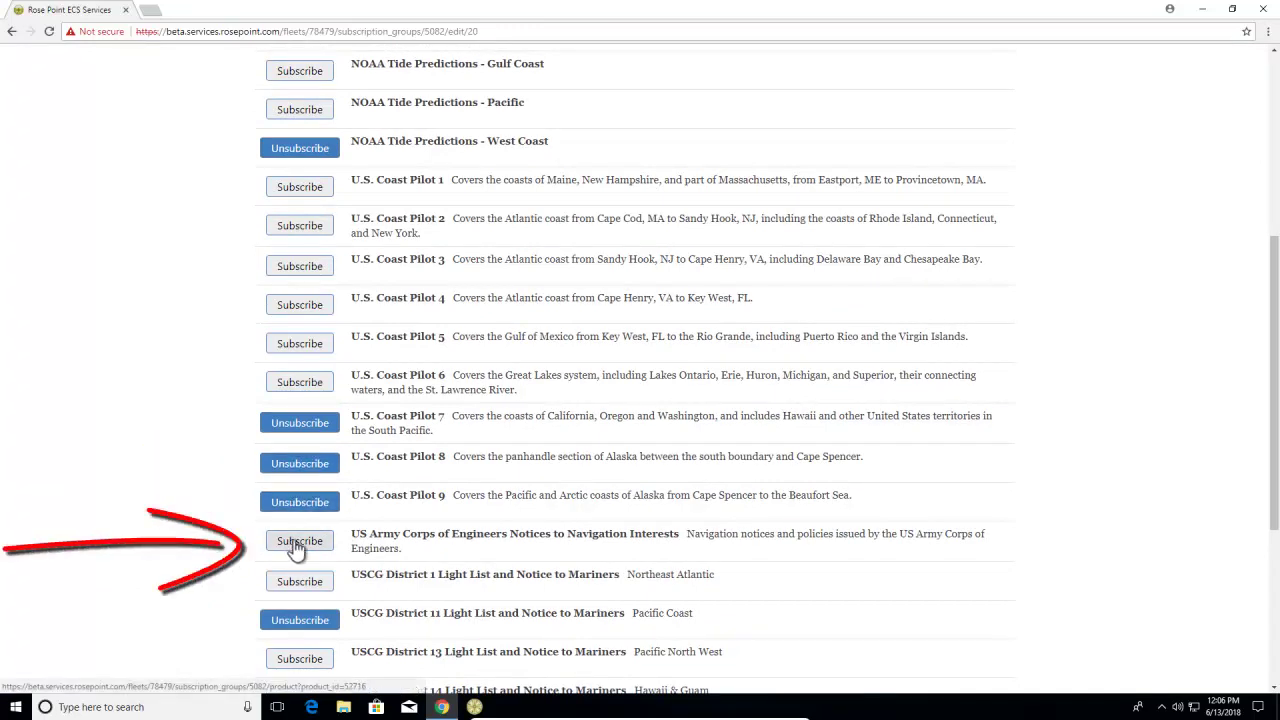
pyautogui.click(297, 545)
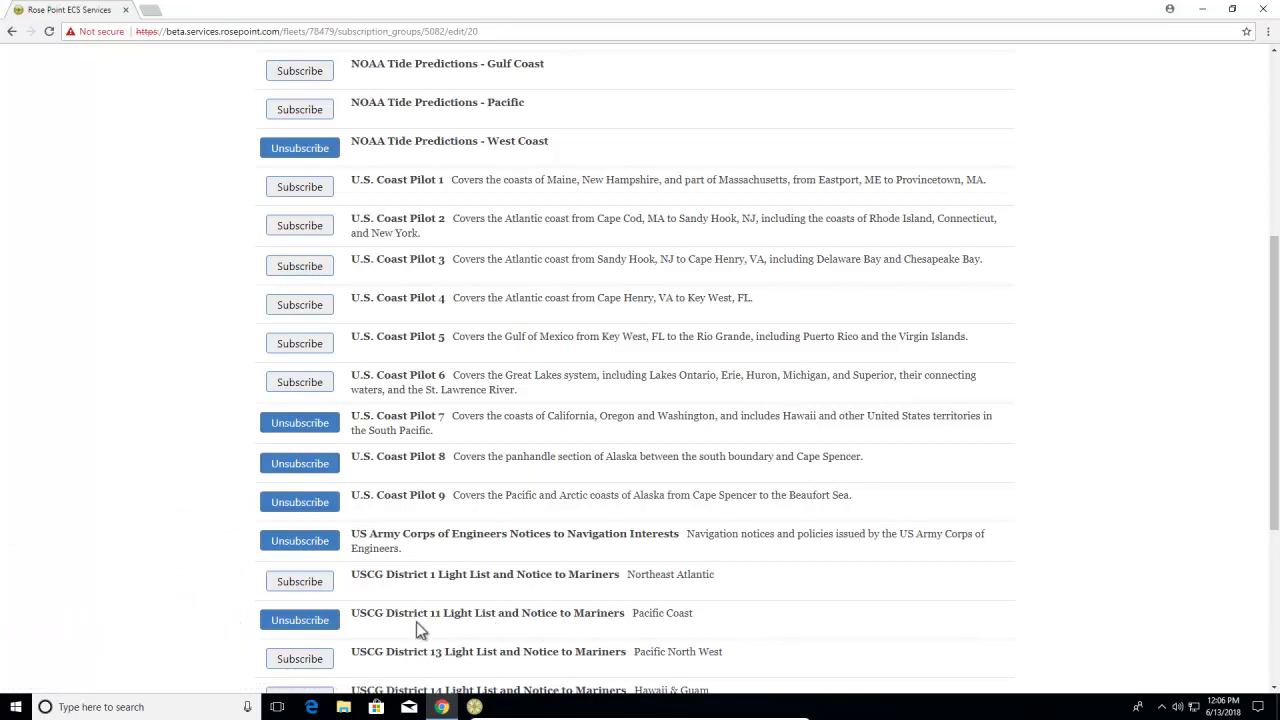
pyautogui.scroll(-4, 416, 622)
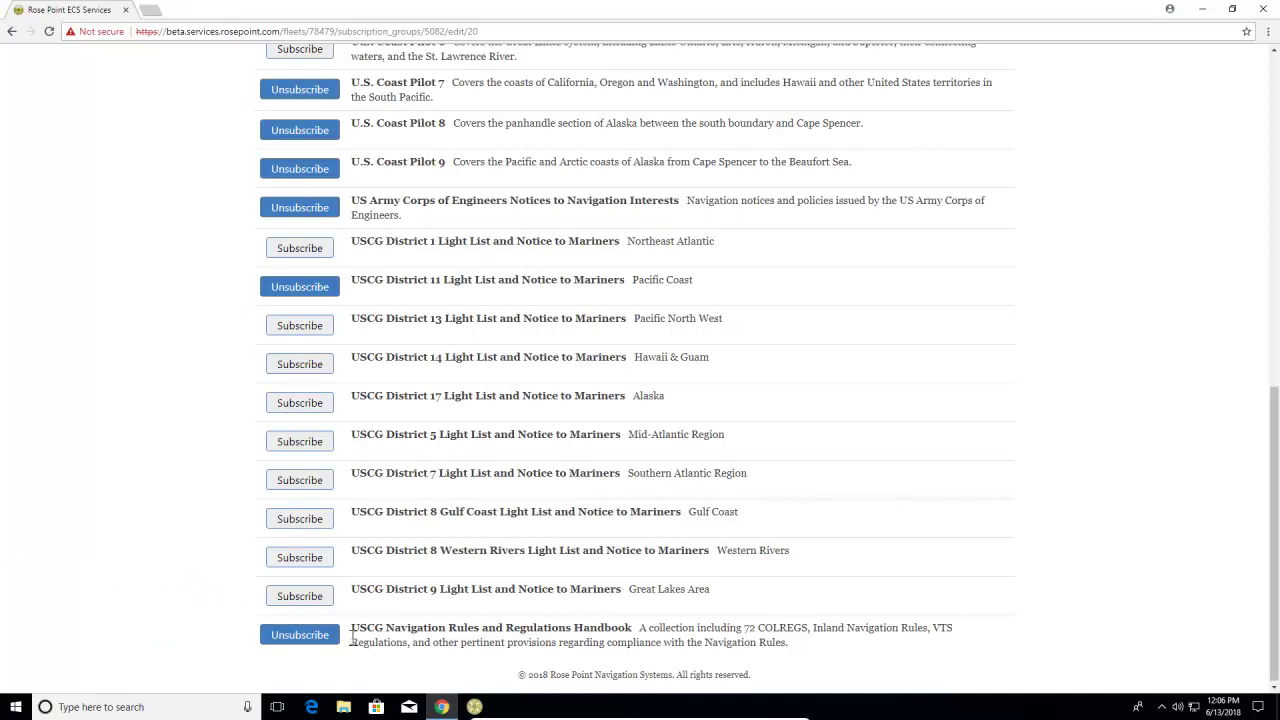
pyautogui.scroll(8, 235, 538)
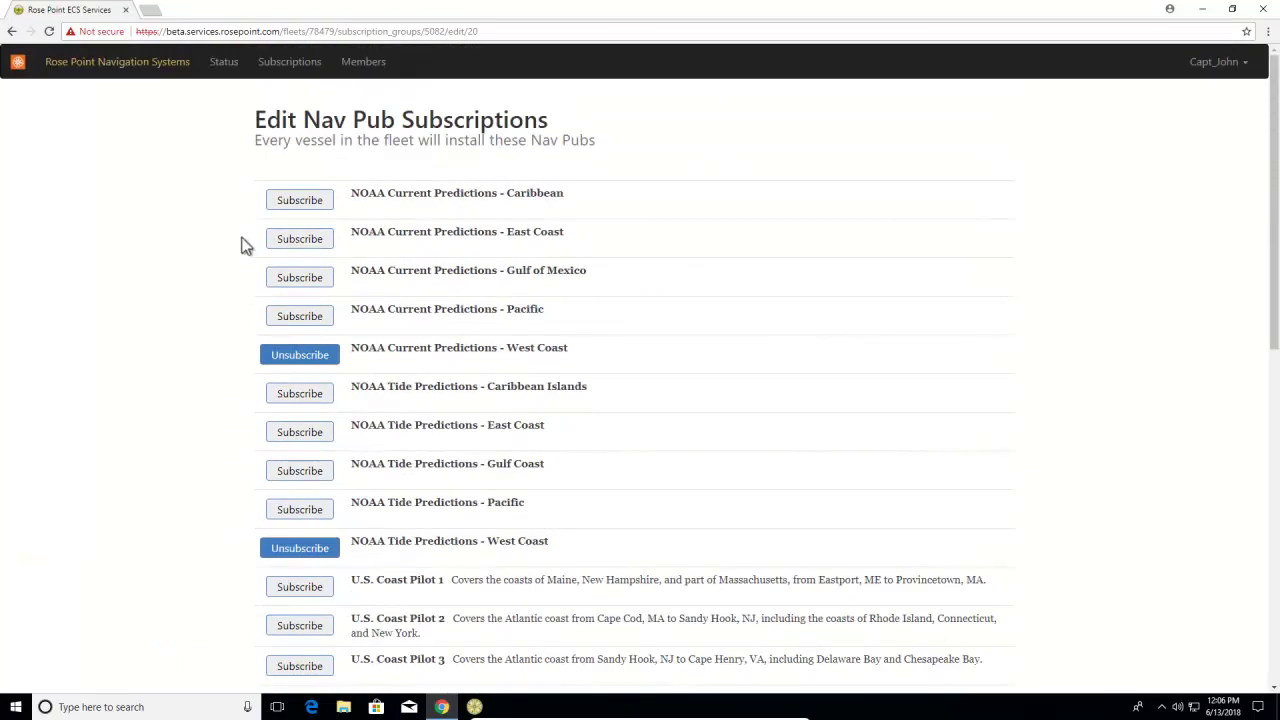
pyautogui.click(227, 68)
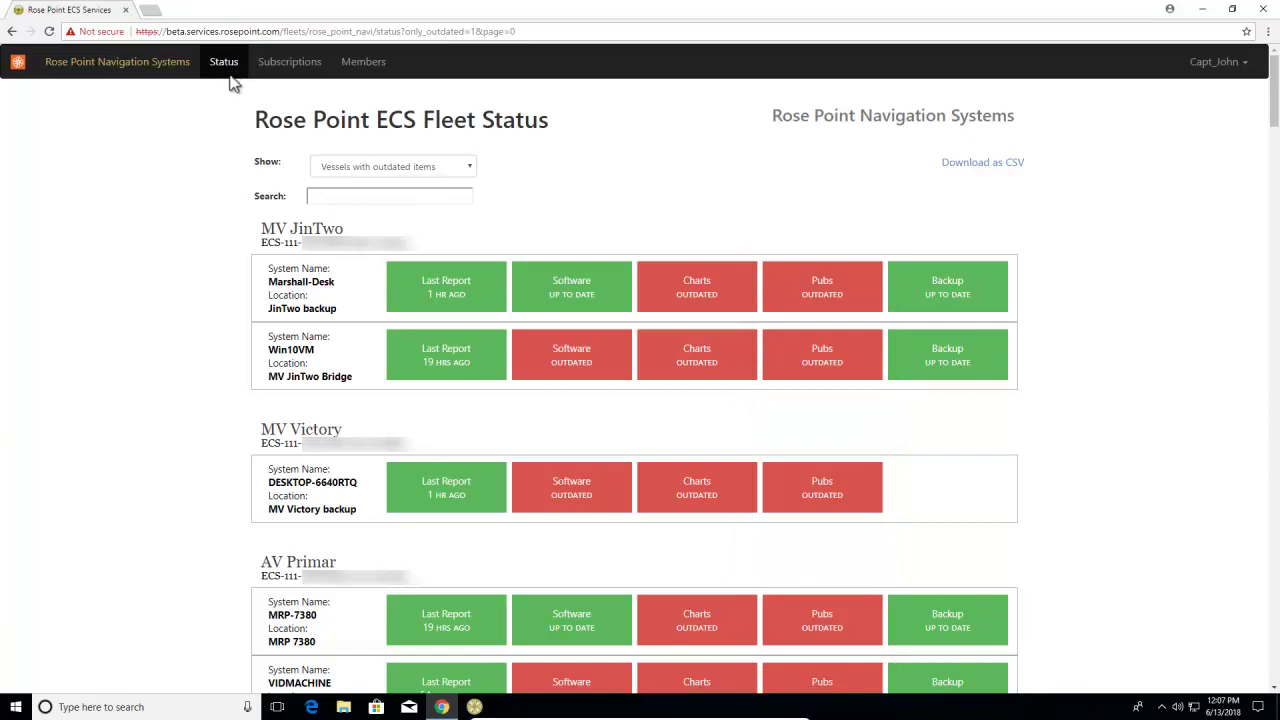
# View the new member invitation form with the group_admin permission level and go back without sending an invite.
pyautogui.click(364, 66)
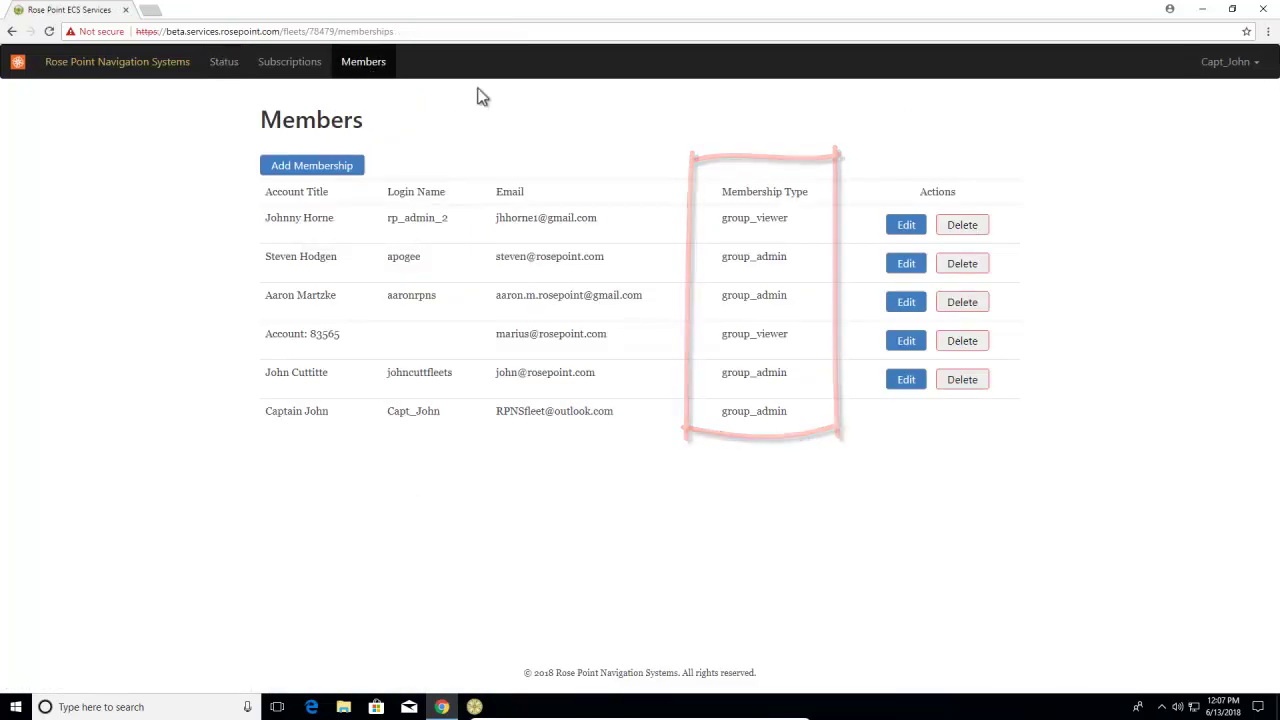
pyautogui.click(355, 167)
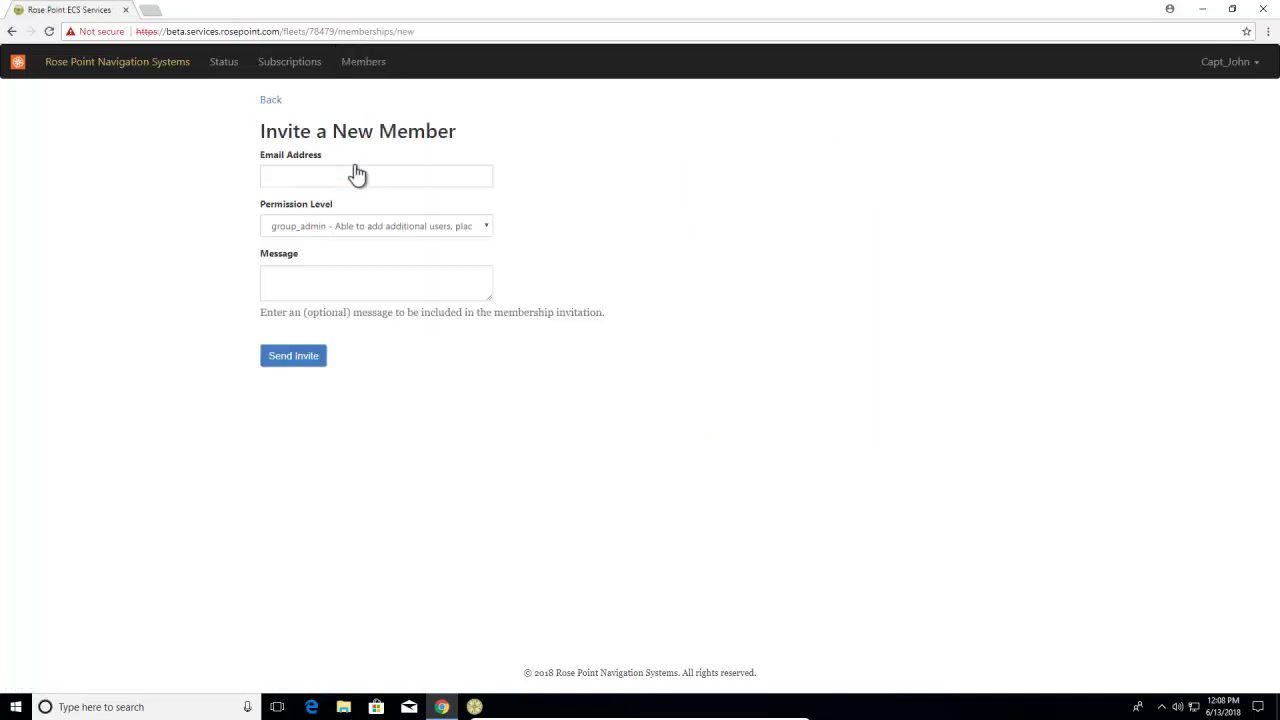
pyautogui.click(490, 230)
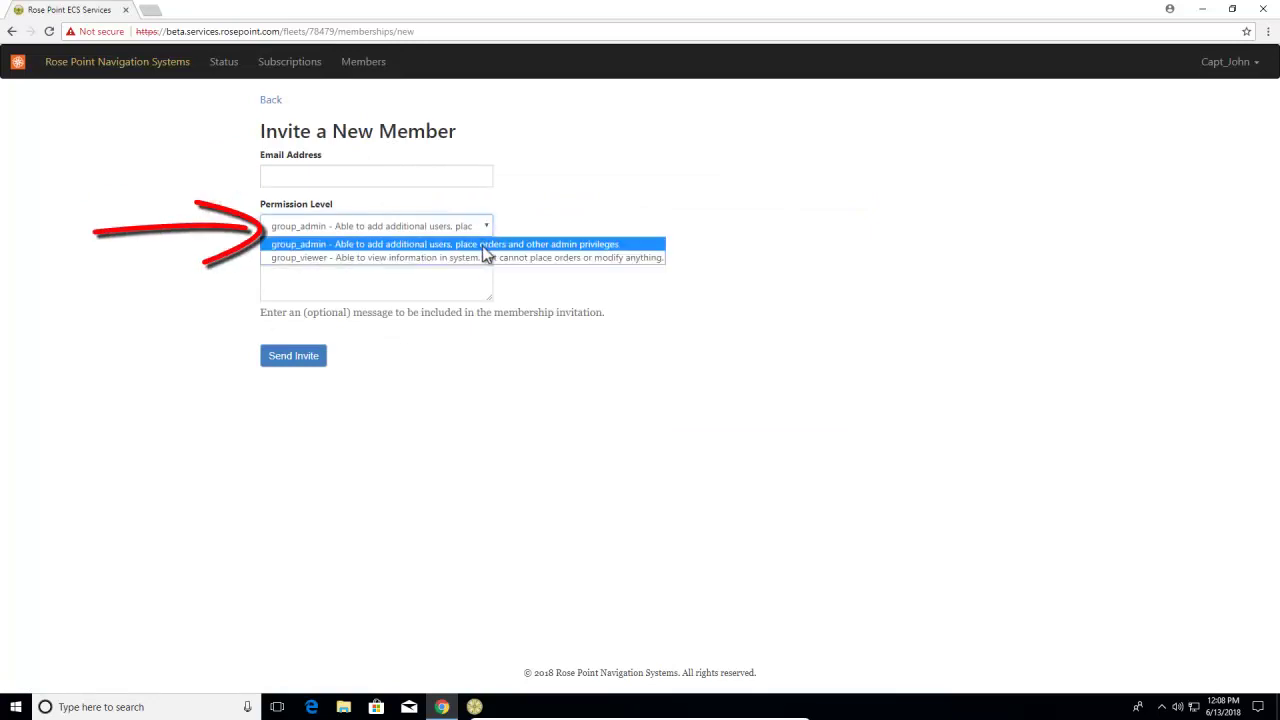
pyautogui.click(487, 241)
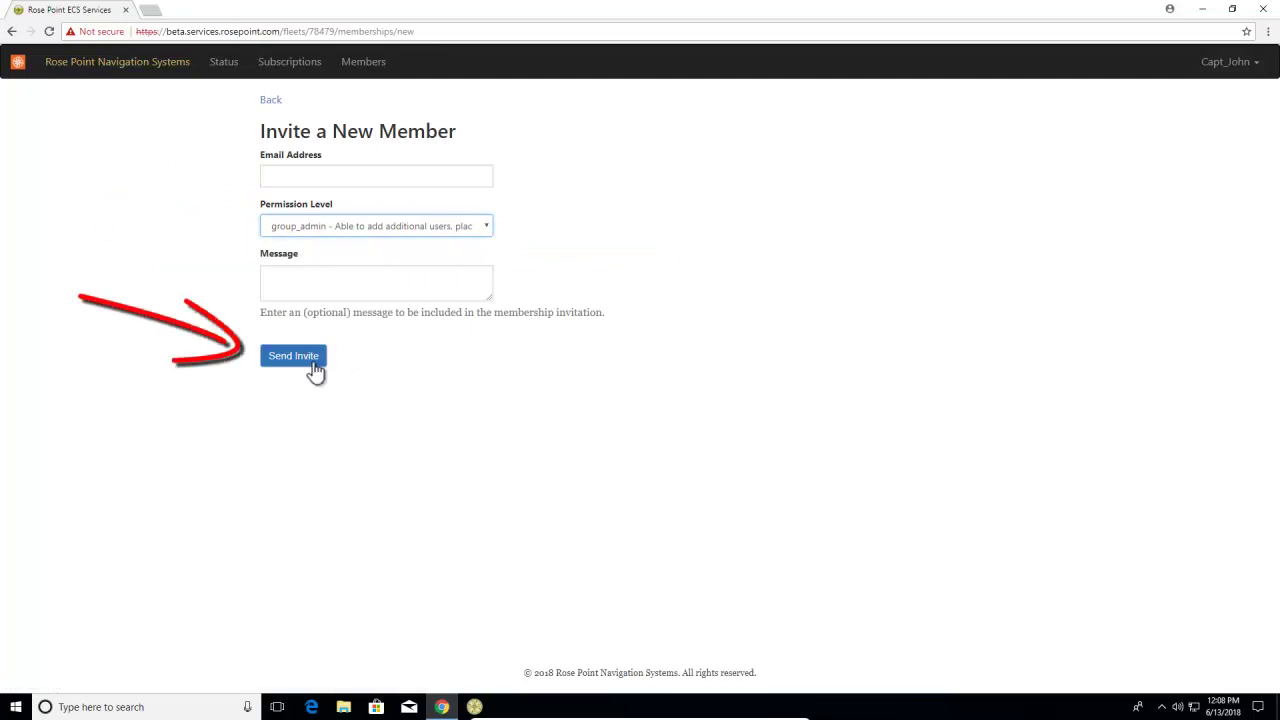
pyautogui.click(272, 104)
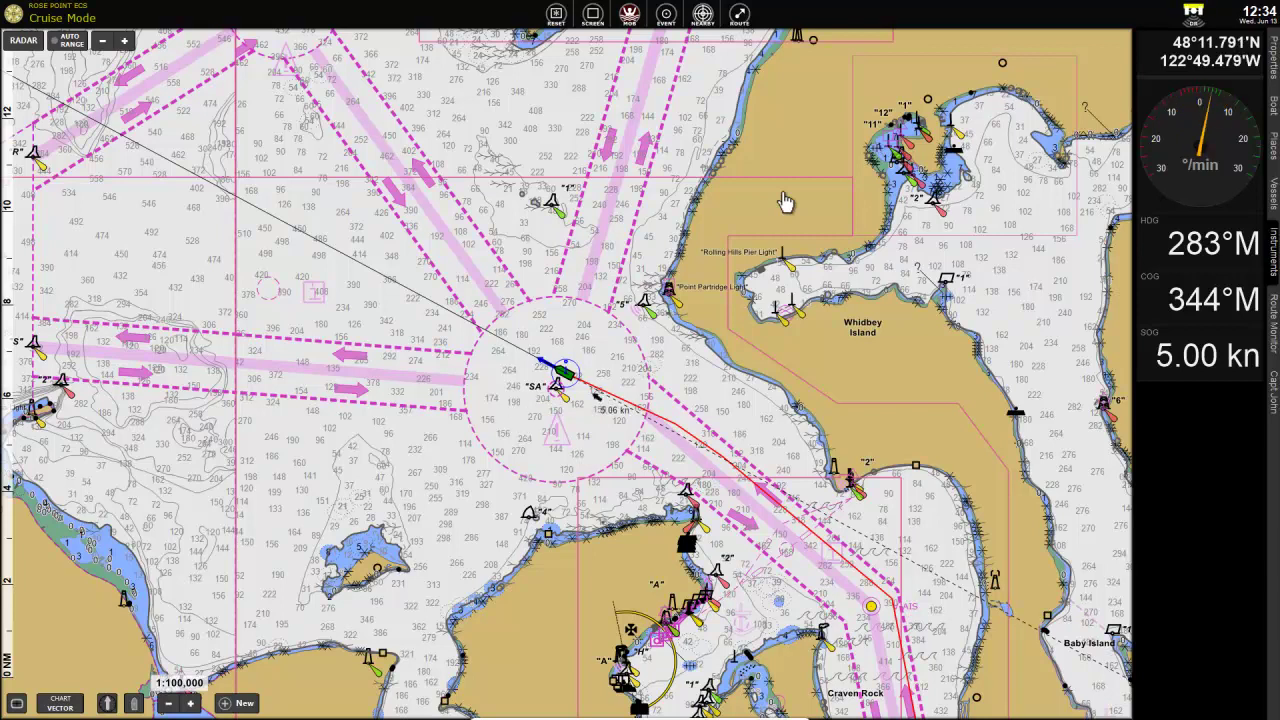
# In Rose Point ECS, switch from Cruise Mode to Planning Mode and show the installed navigation publications.
pyautogui.press('F12')
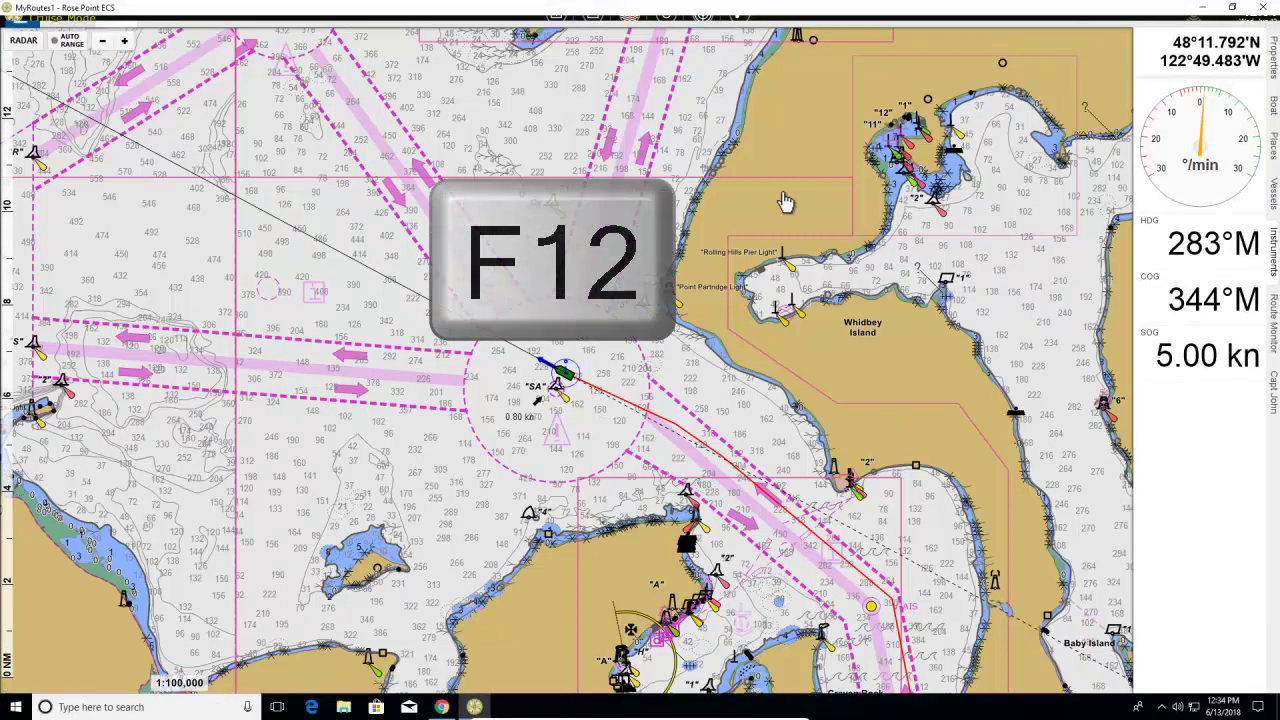
pyautogui.moveTo(309, 11)
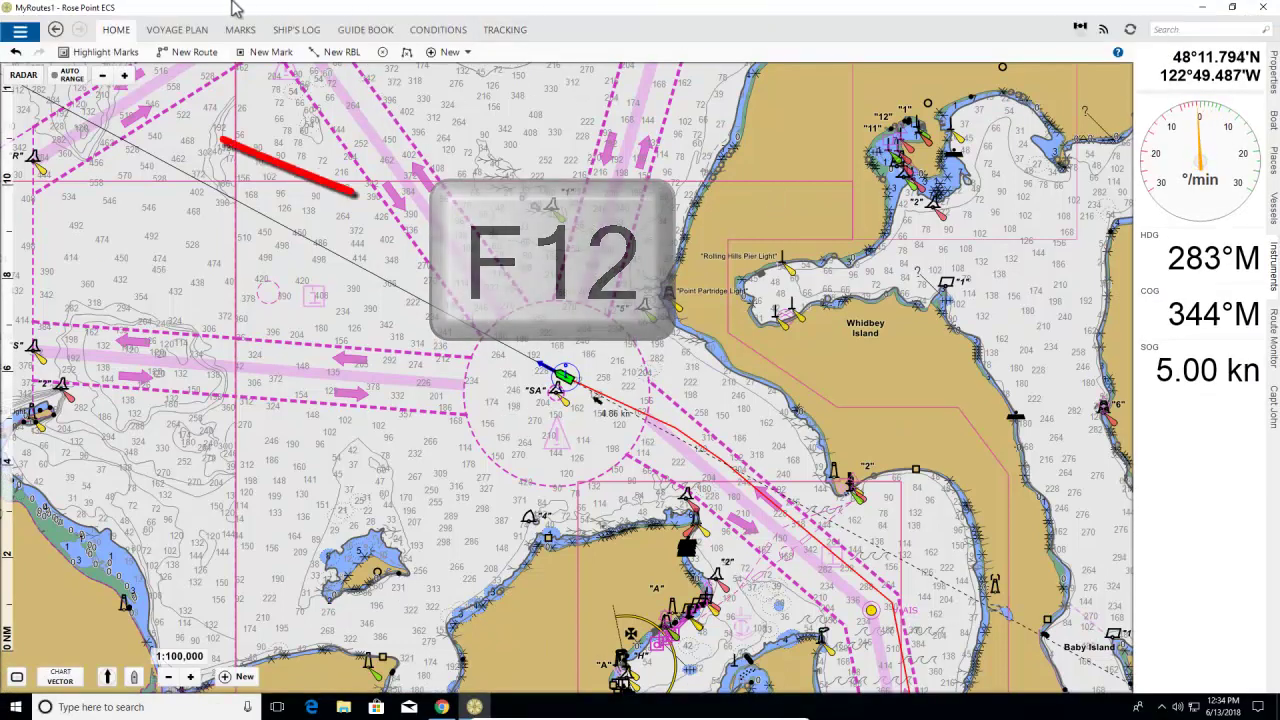
pyautogui.click(36, 38)
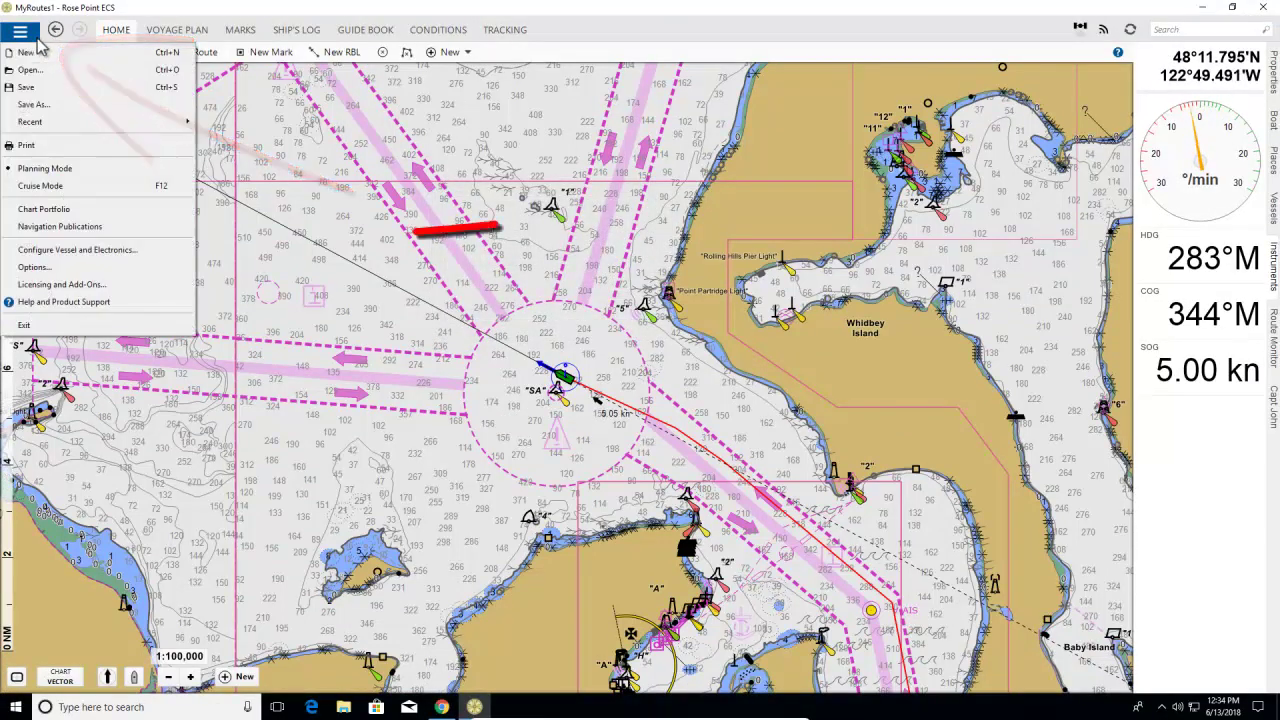
pyautogui.click(113, 235)
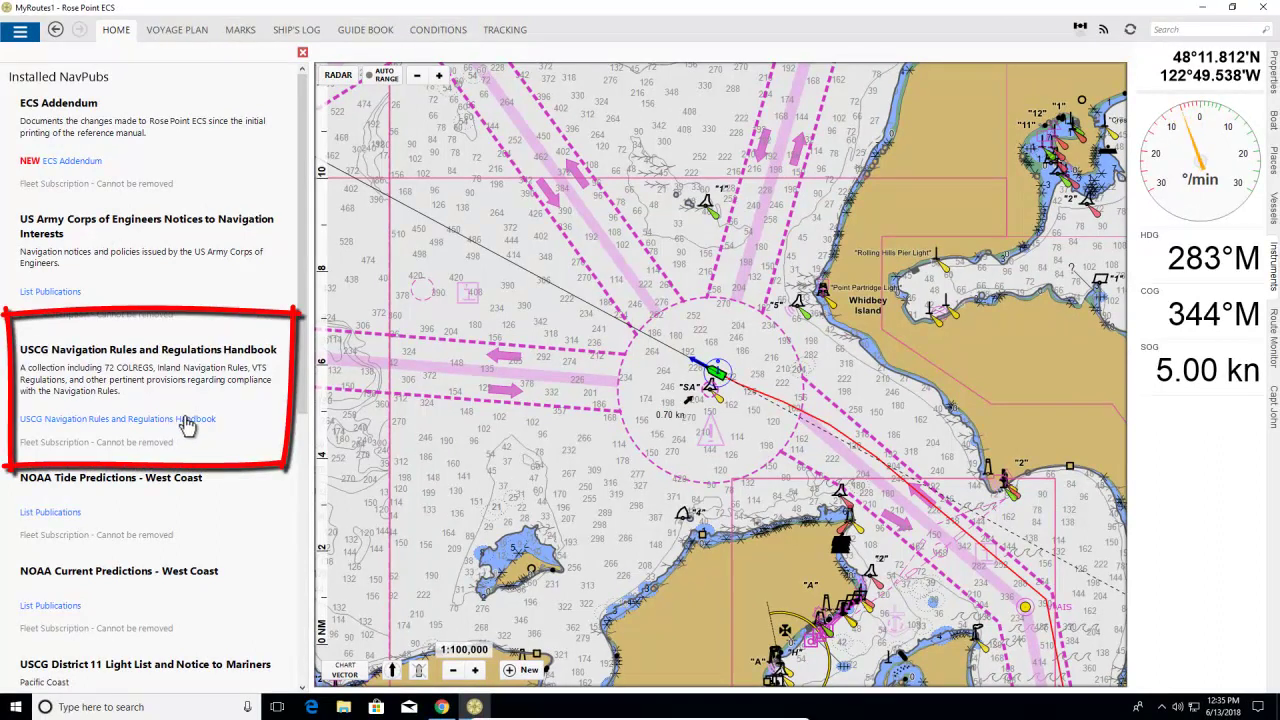
# View the USCG Navigation Rules and Regulations Handbook PDF and close it.
pyautogui.click(188, 421)
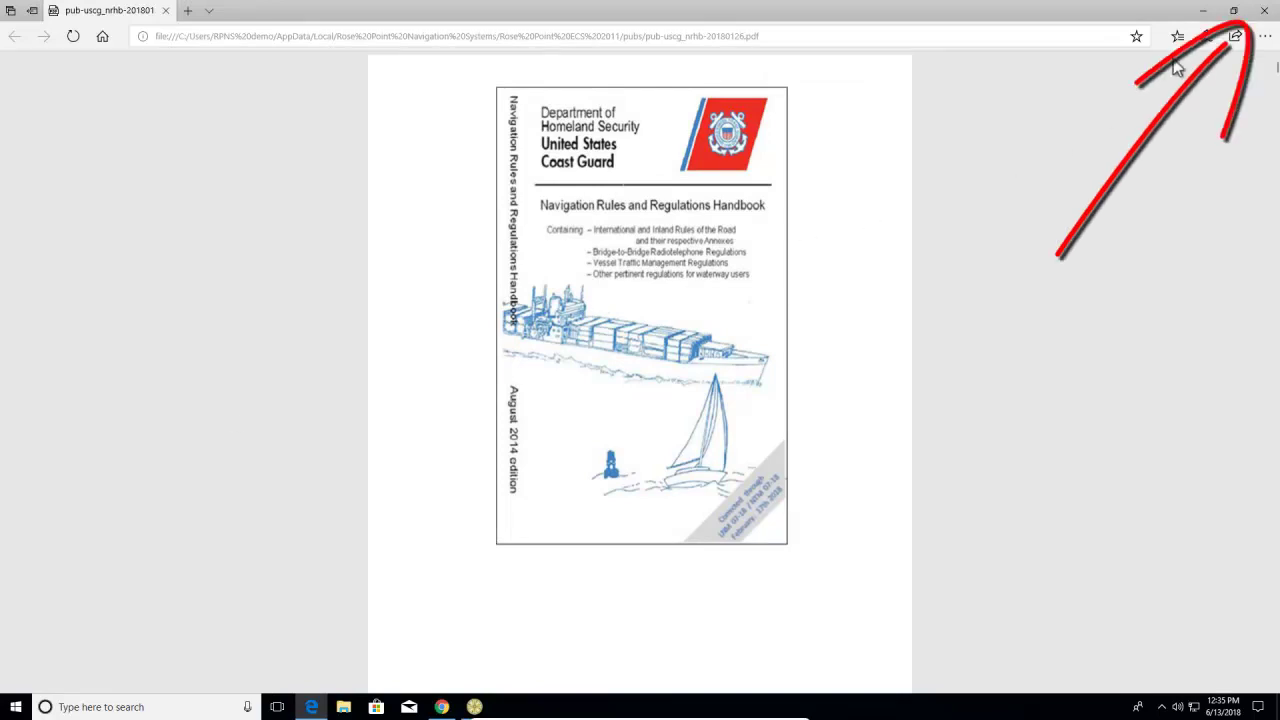
pyautogui.click(1268, 14)
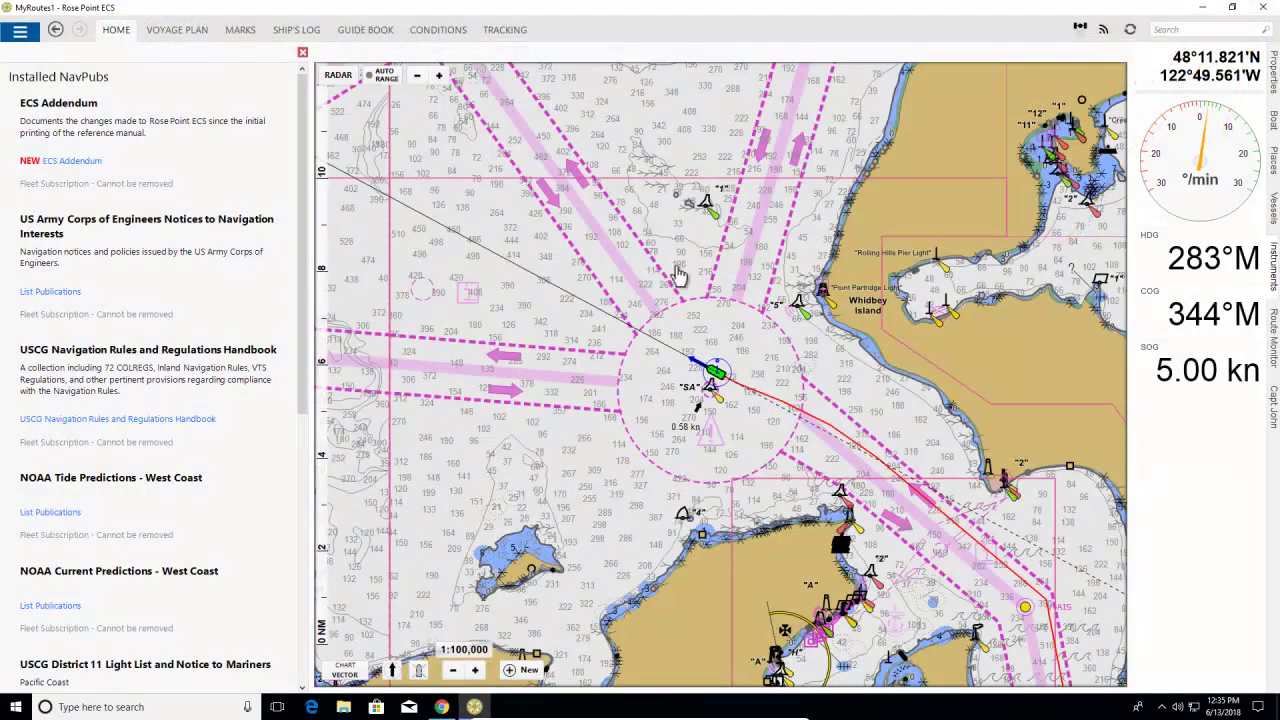
# Look through the installed publications, view the NavPub Store catalog, and return to the installed navigation publications.
pyautogui.scroll(-3, 305, 385)
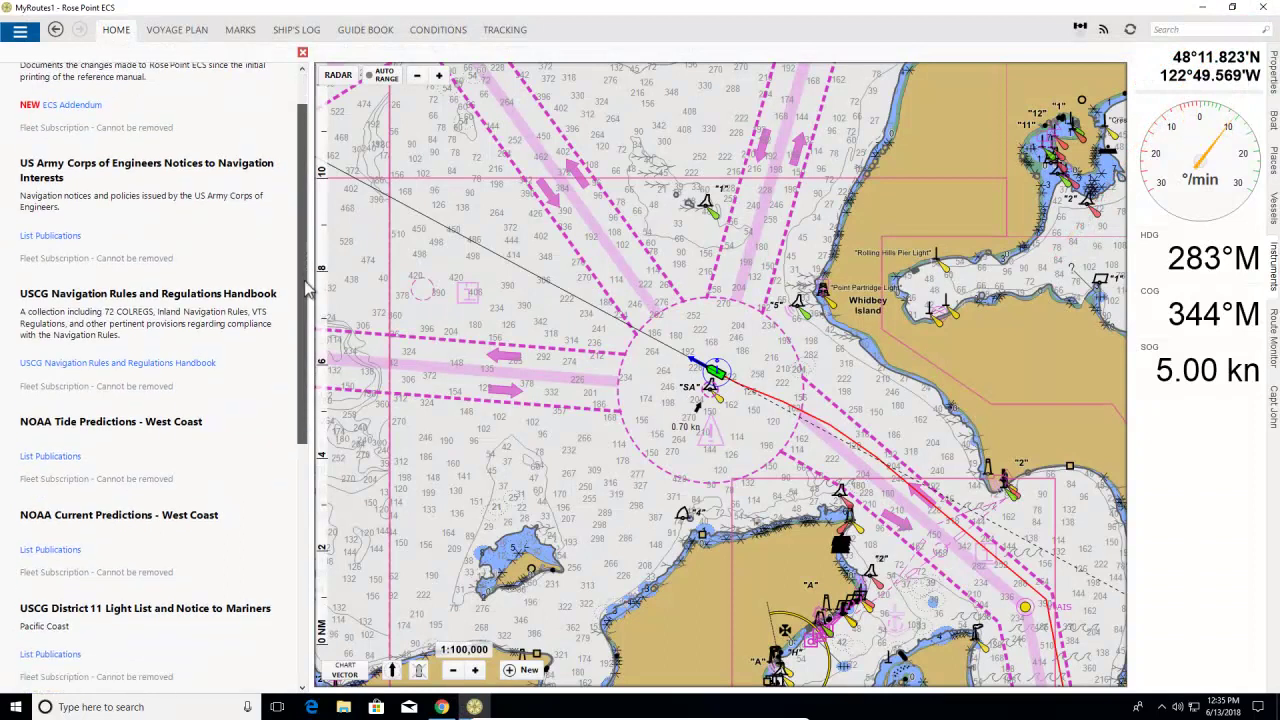
pyautogui.scroll(-4, 305, 385)
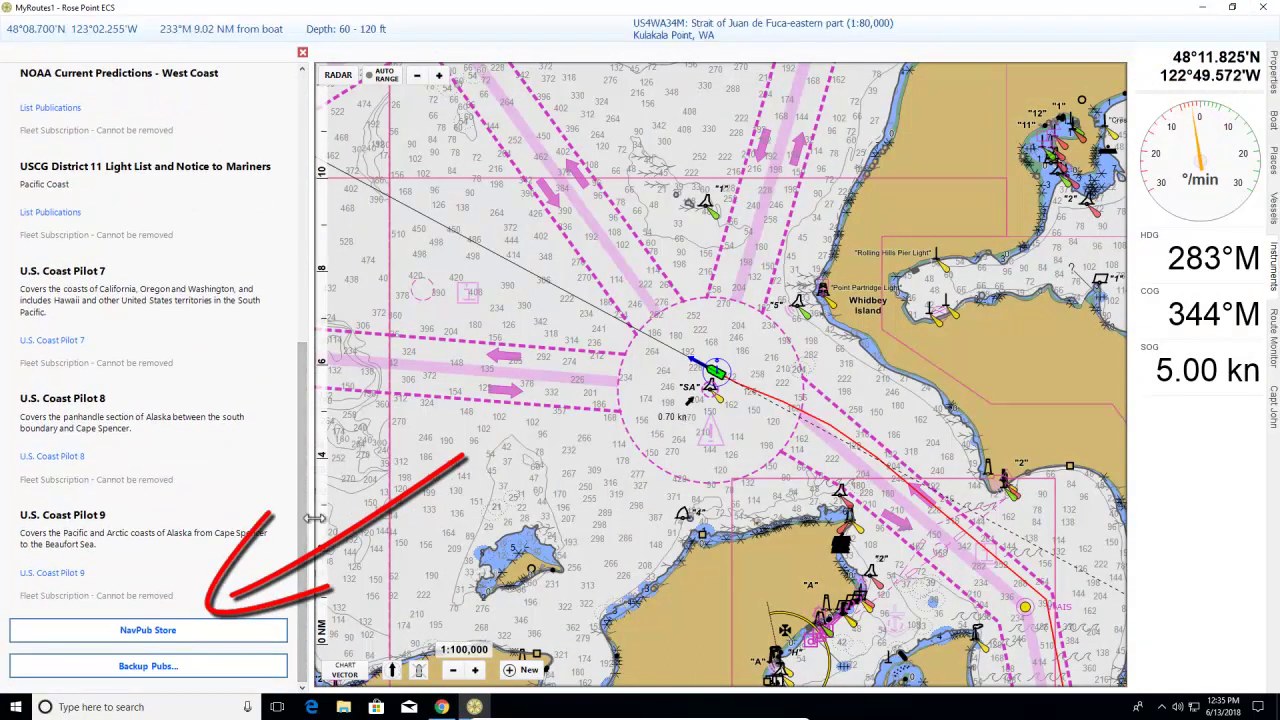
pyautogui.click(176, 629)
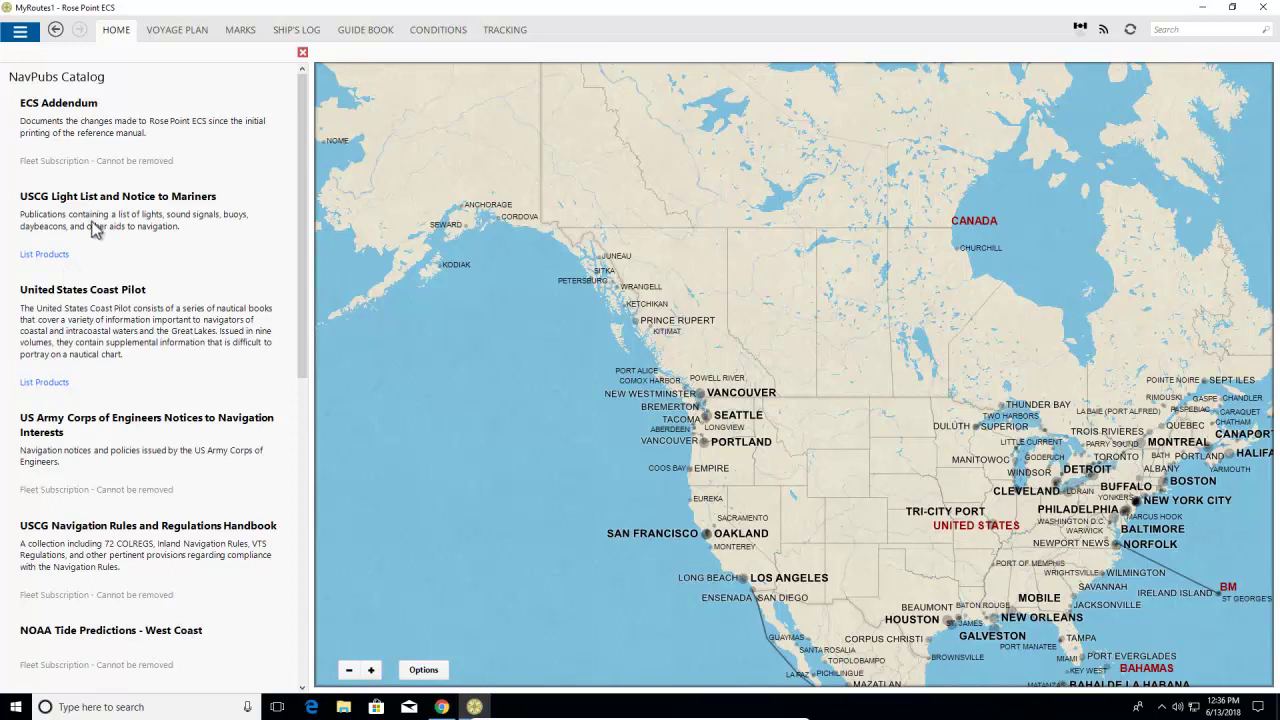
pyautogui.click(29, 36)
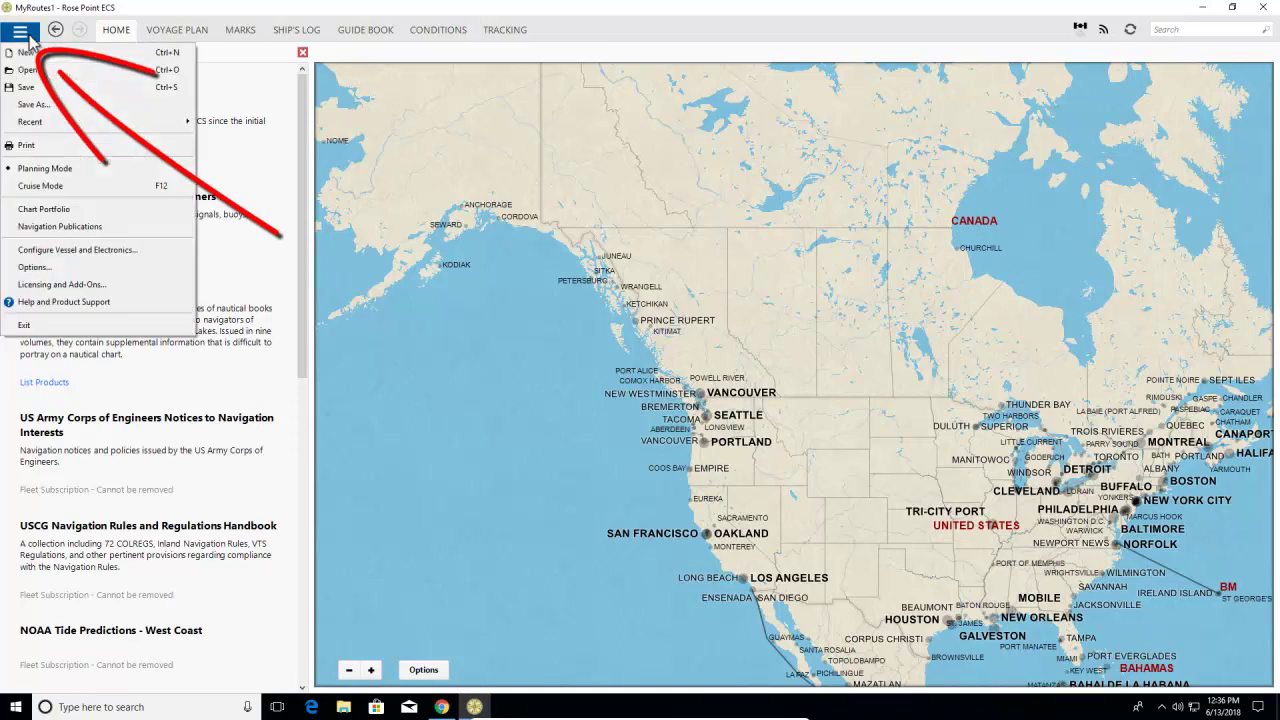
pyautogui.click(99, 228)
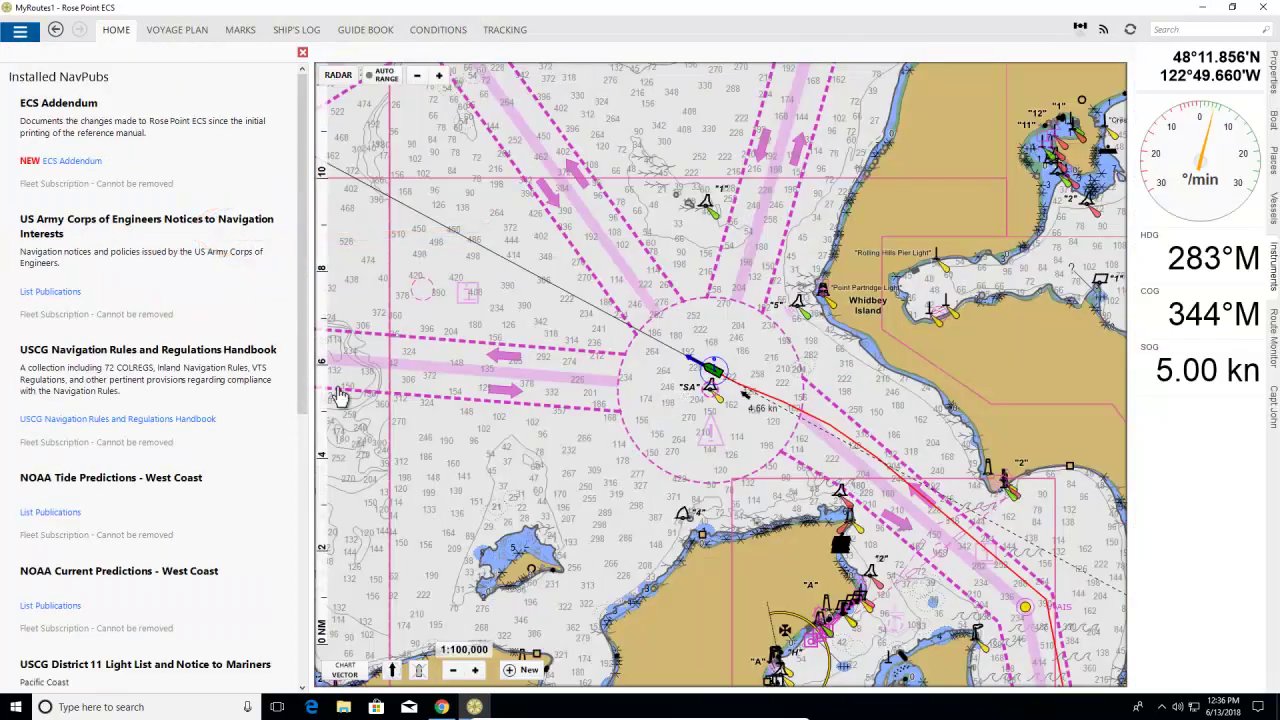